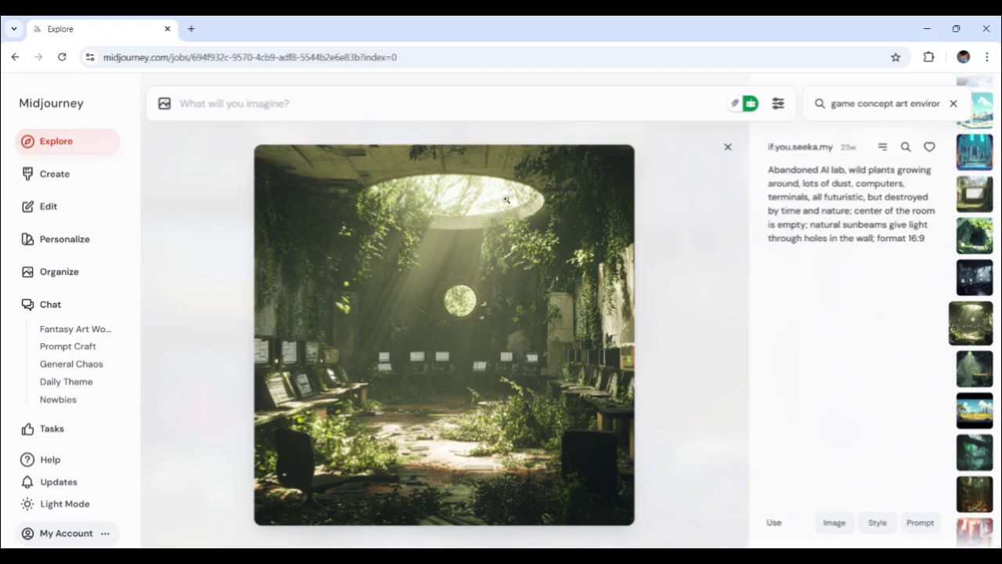
# Examine several game environment concept art examples at full size, including the white board, cave entrance, dungeon and overgrown library, reading their prompts
pyautogui.click(727, 146)
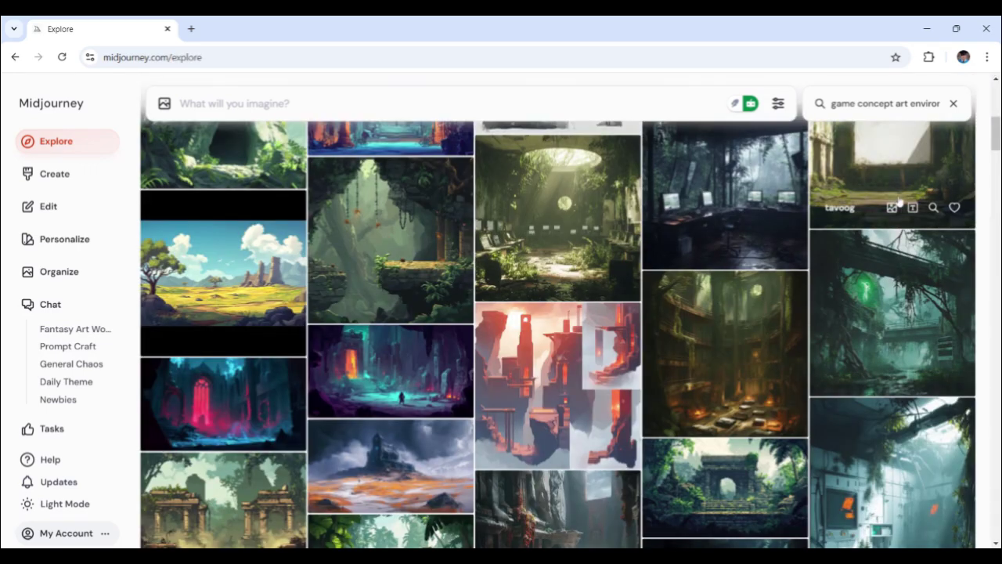
pyautogui.click(931, 159)
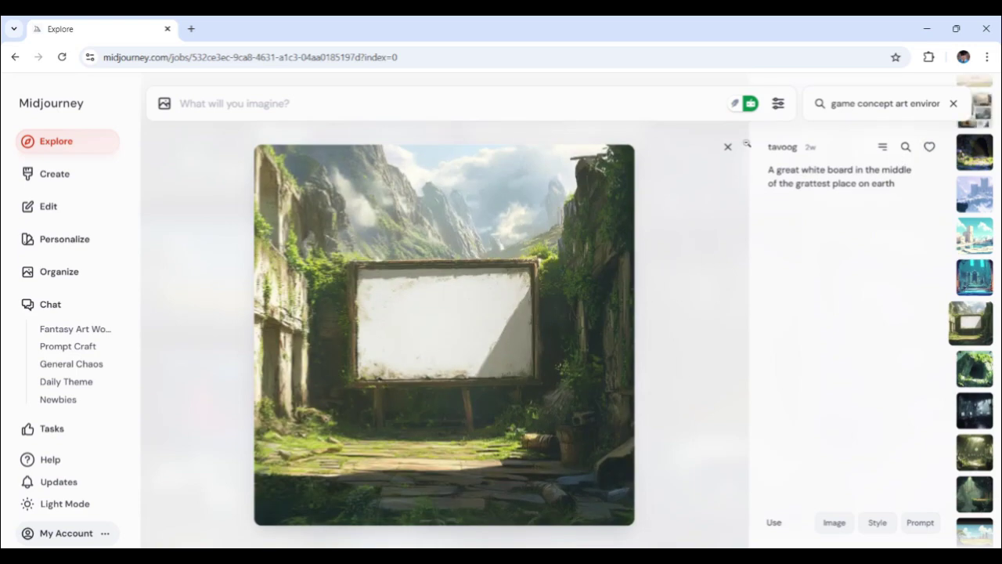
pyautogui.click(727, 147)
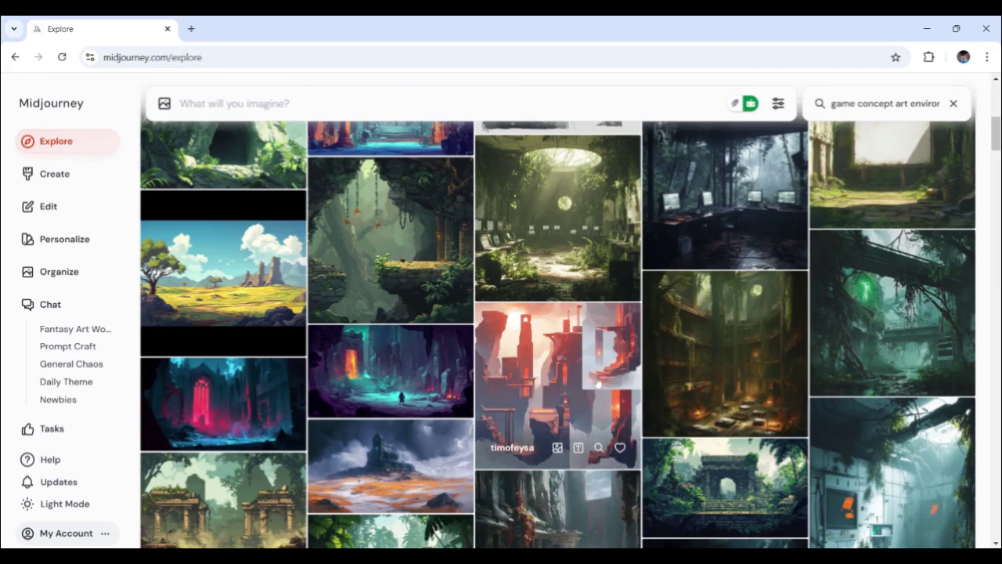
pyautogui.click(210, 162)
pyautogui.click(727, 147)
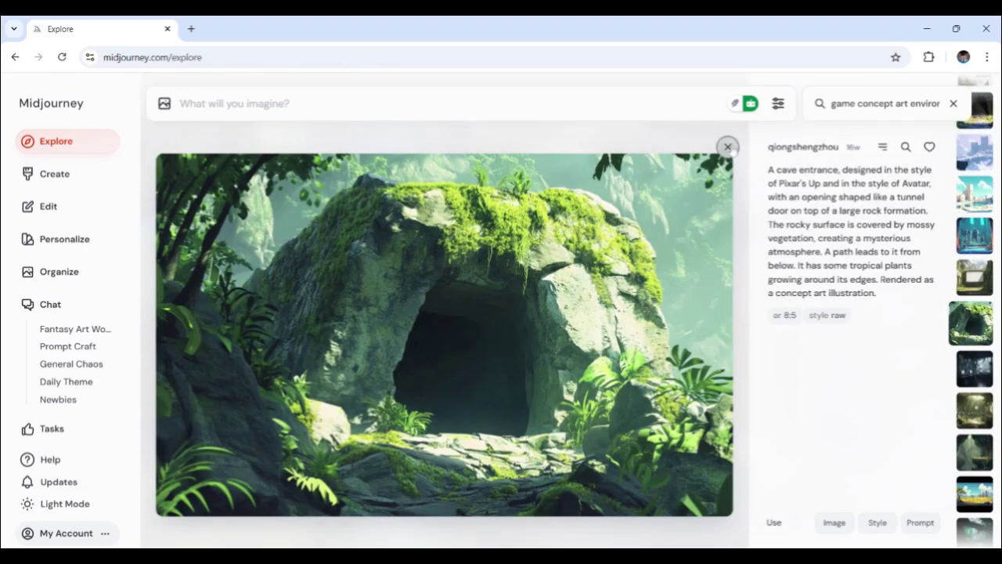
pyautogui.click(388, 372)
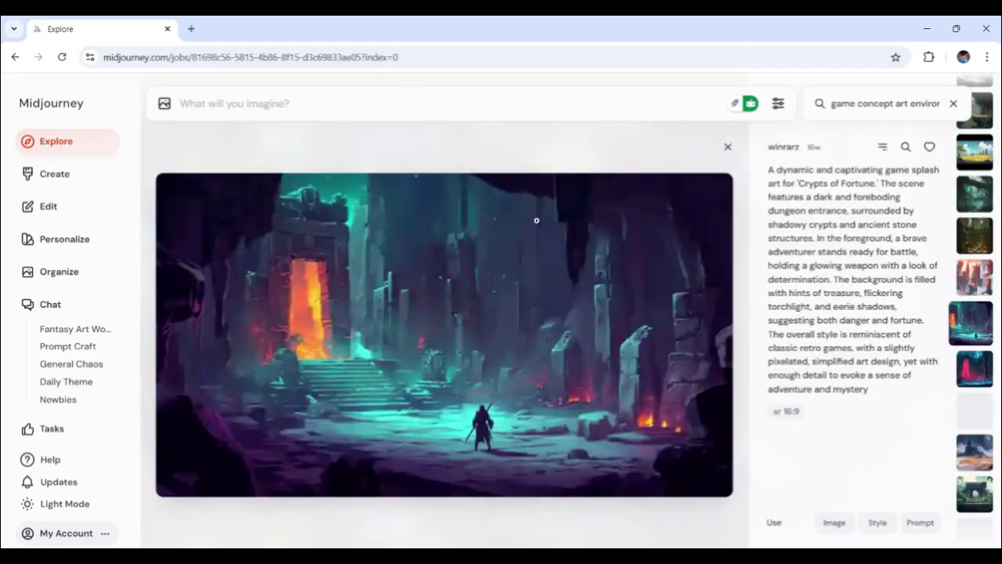
pyautogui.click(727, 147)
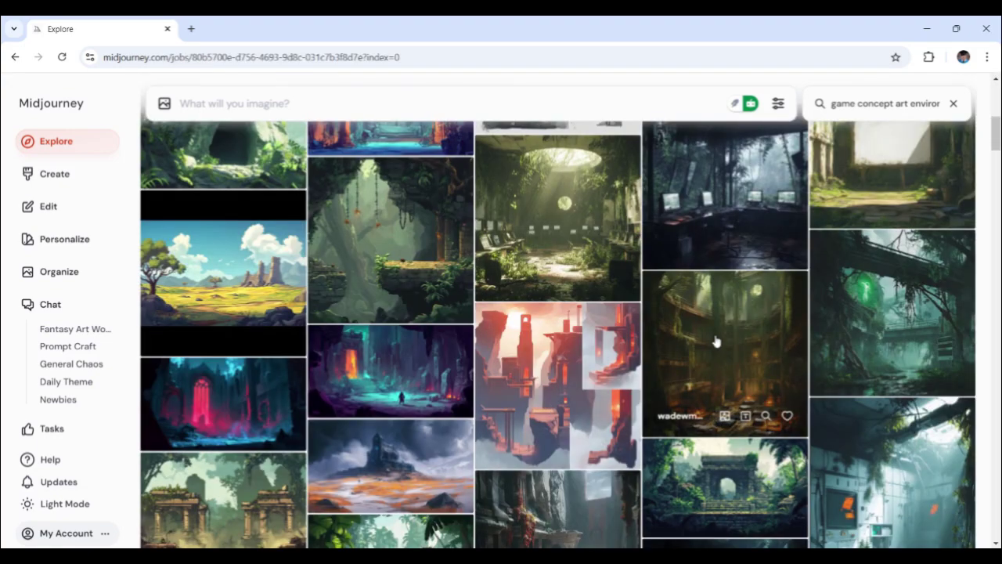
pyautogui.click(715, 341)
pyautogui.click(727, 148)
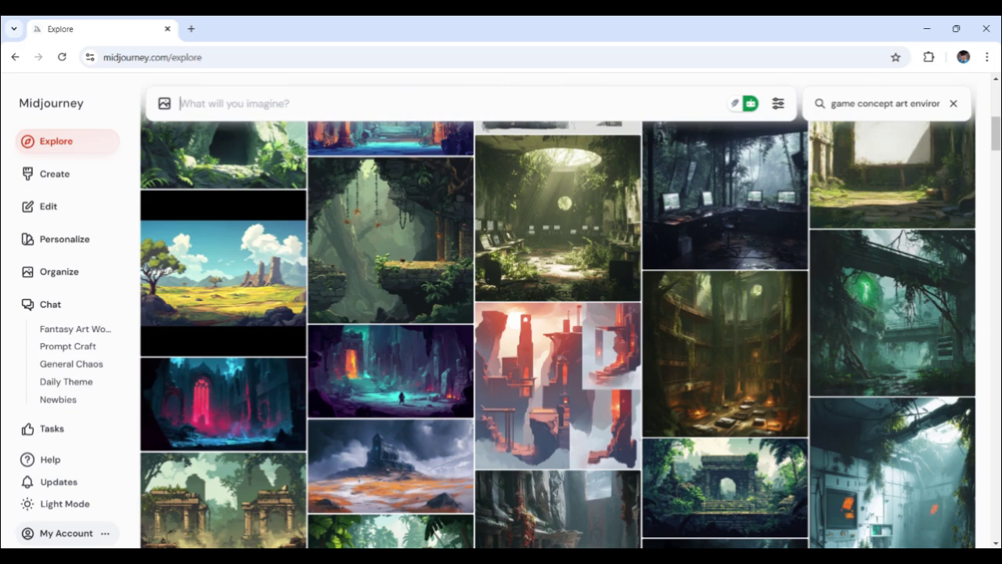
# Write the image prompt "A vast alien desert landscape at dusk, glowing blue sand dunes, scattered crystalline plants reflecting orange twilight, ominous sky with two large moons"
pyautogui.write('A vast alien desert landscape at dusk, glowing blue sand dunes, scattered crystalline plants reflecting orange twilight, ominous sky with two large moons')
pyautogui.click(365, 103)
pyautogui.moveTo(365, 103); pyautogui.dragTo(483, 103)
pyautogui.click(347, 119)
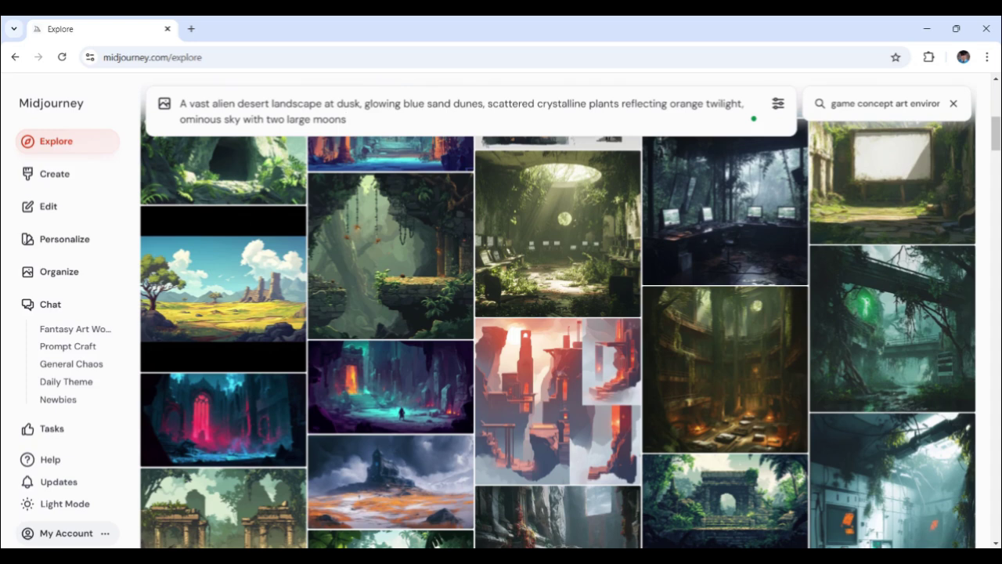
pyautogui.moveTo(347, 119); pyautogui.dragTo(178, 108)
pyautogui.click(346, 119)
# Set the image size to 16:9 landscape and the model mode to Standard, keeping version 6.1
pyautogui.click(778, 103)
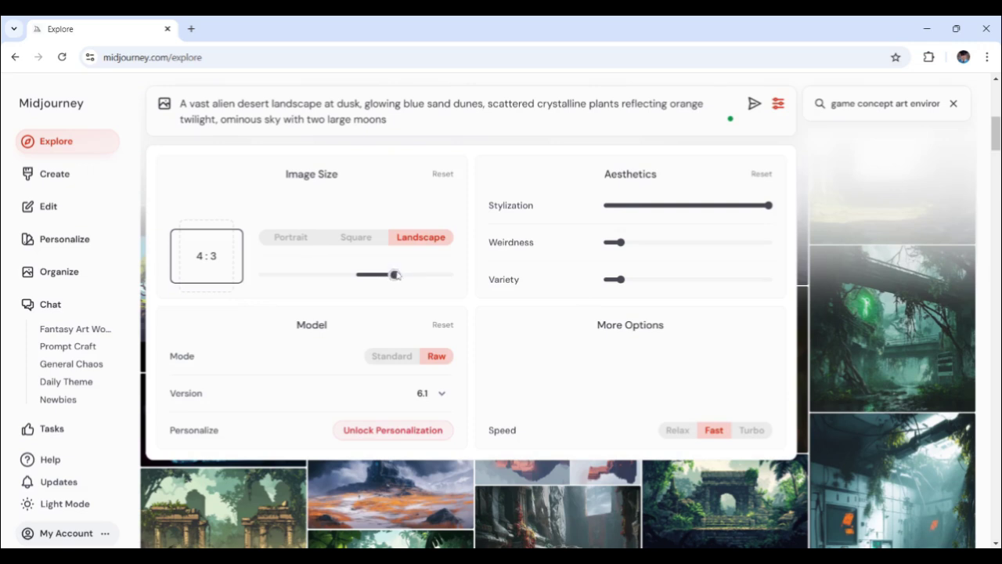
pyautogui.moveTo(394, 275); pyautogui.dragTo(429, 283)
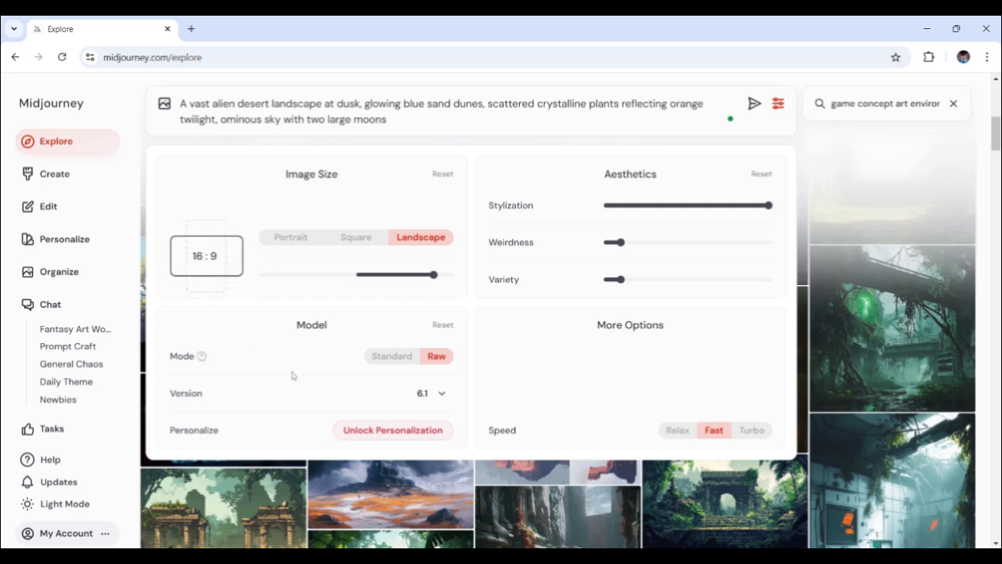
pyautogui.click(412, 356)
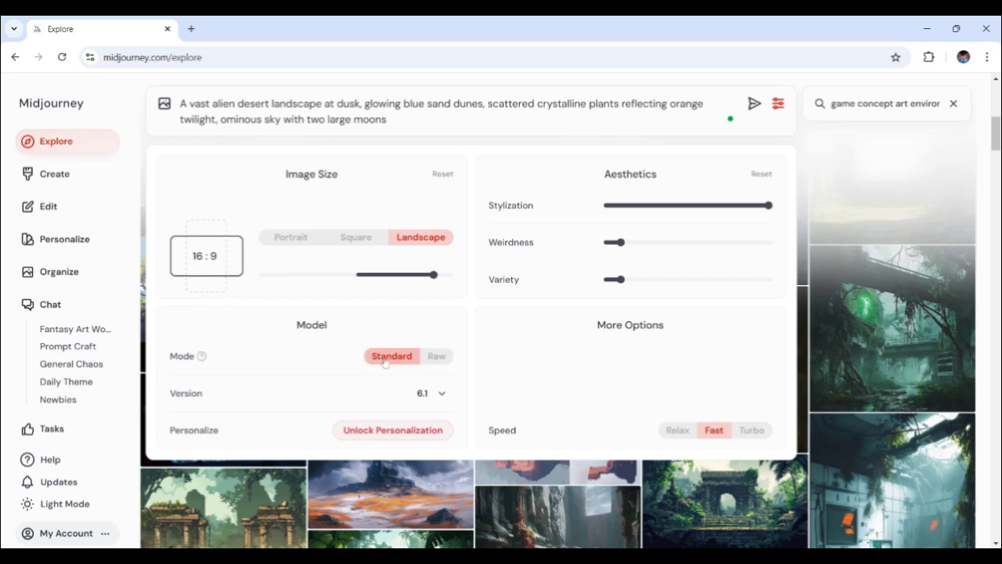
pyautogui.click(437, 395)
pyautogui.click(370, 394)
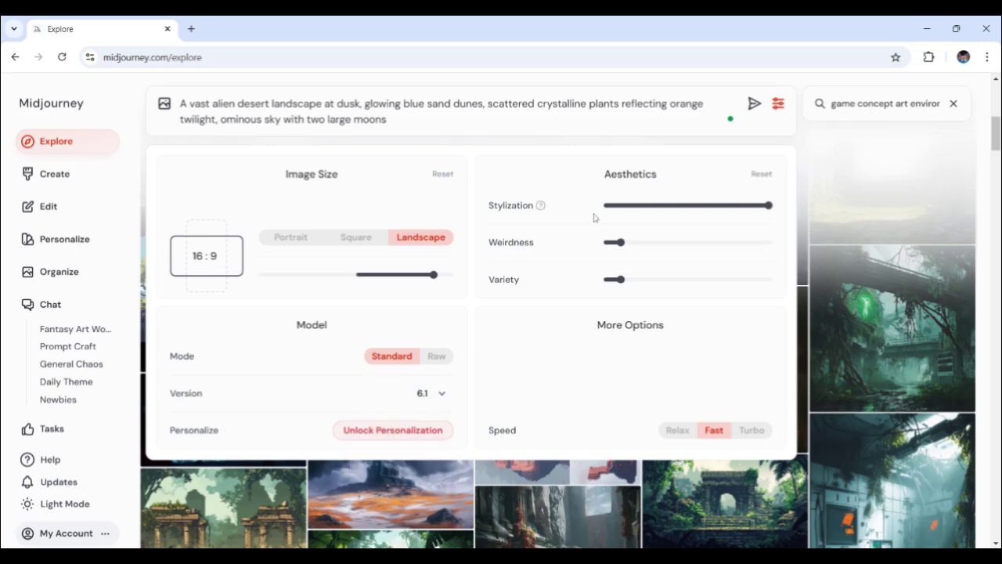
# Set stylization to 750, weirdness to 200 and variety to 5, with the generation speed on Relax
pyautogui.moveTo(768, 205); pyautogui.dragTo(730, 205)
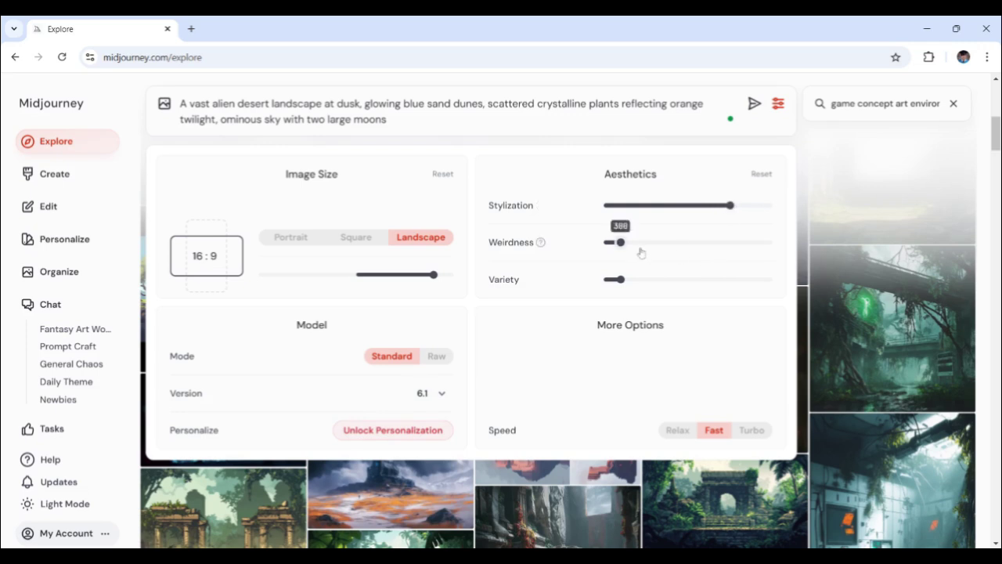
pyautogui.moveTo(639, 252)
pyautogui.moveTo(620, 242); pyautogui.dragTo(614, 243)
pyautogui.moveTo(618, 280); pyautogui.dragTo(612, 279)
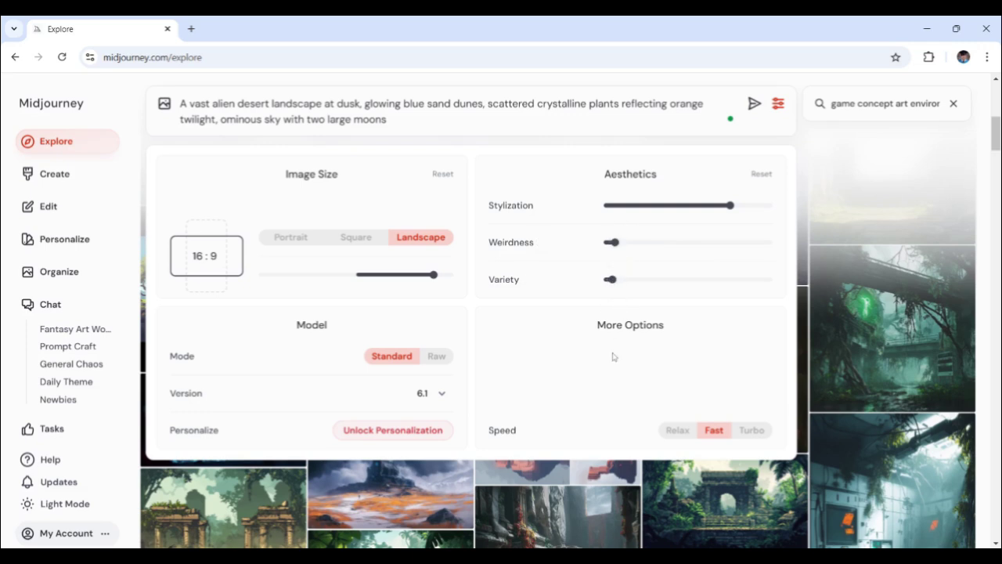
pyautogui.click(680, 435)
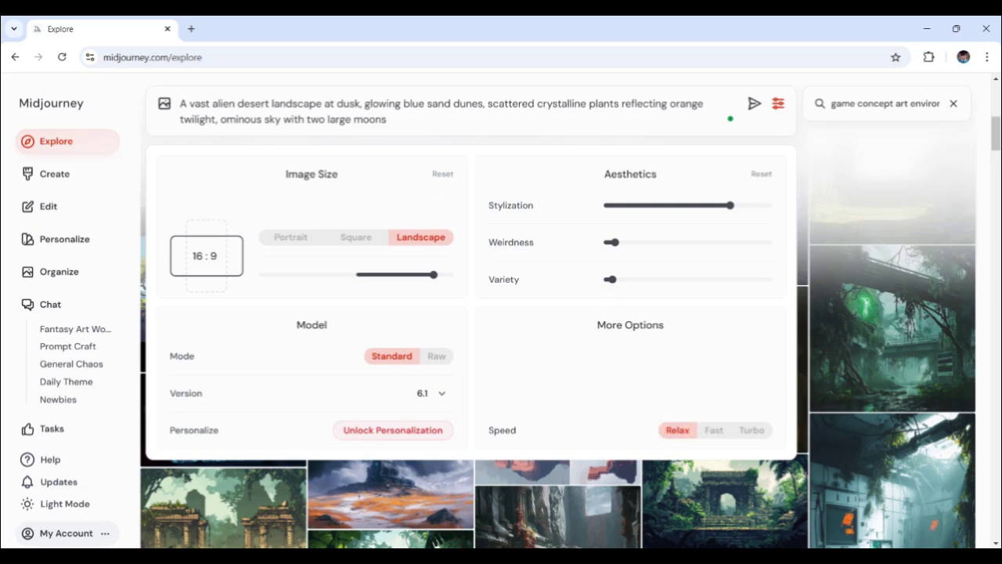
# Submit the alien desert prompt for generation and open the Create page with its images
pyautogui.click(347, 119)
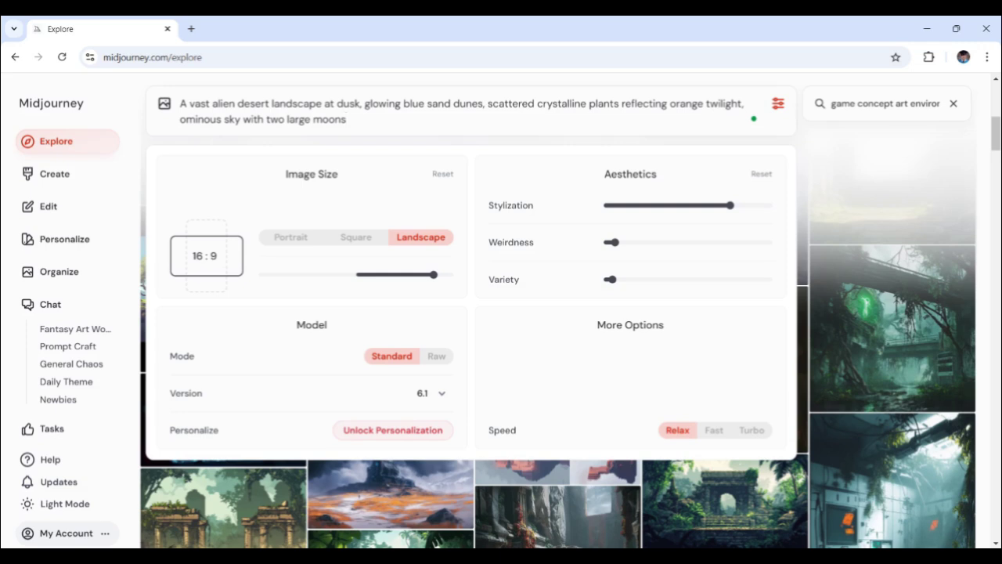
pyautogui.press('Return')
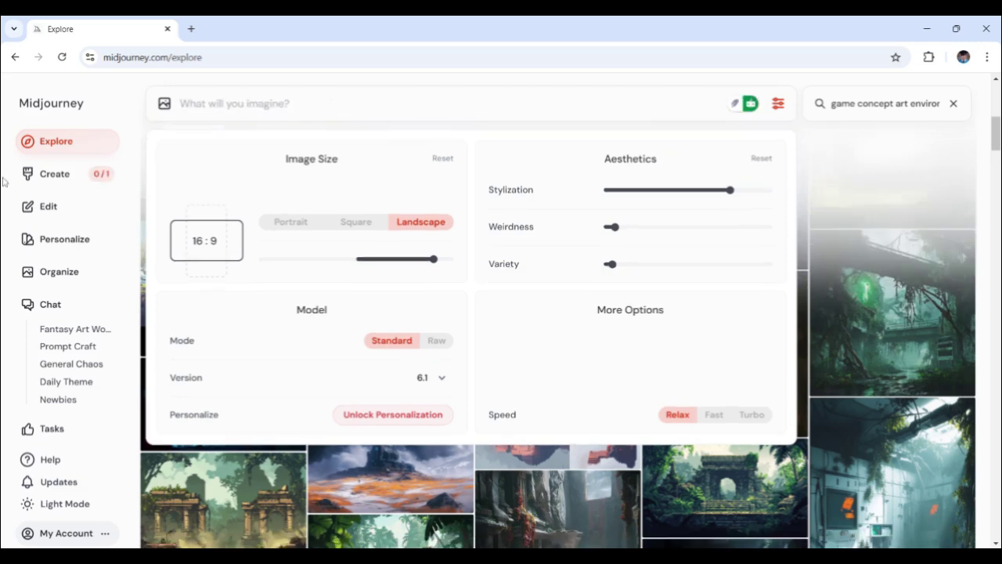
pyautogui.click(61, 174)
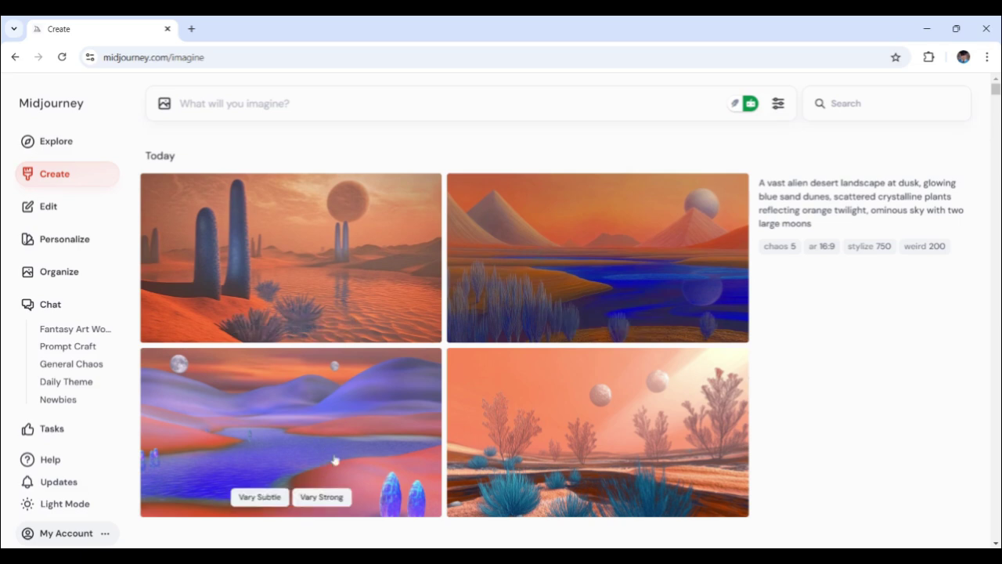
# Examine the generated alien desert images one by one at full size, going through the set twice
pyautogui.click(309, 265)
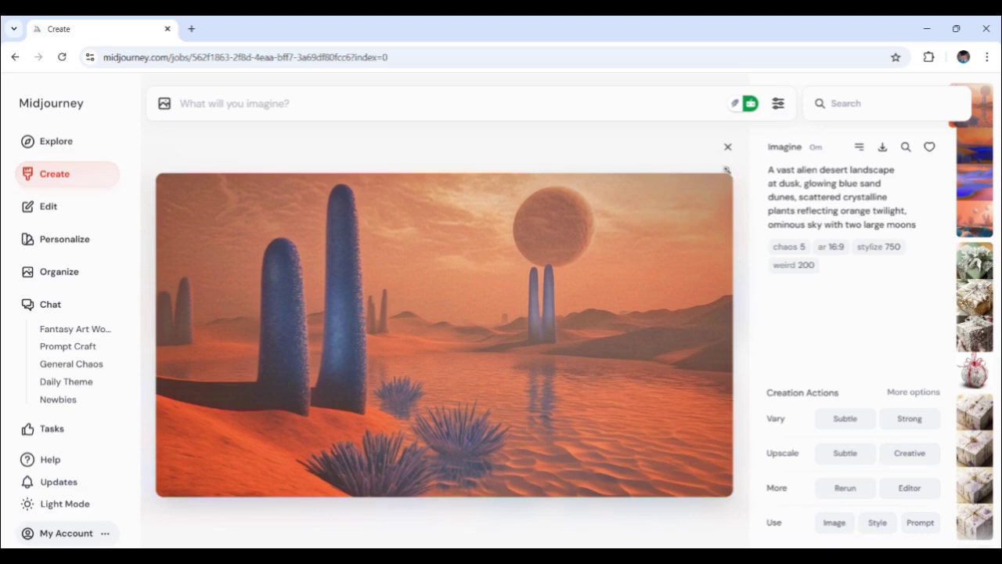
pyautogui.click(727, 148)
pyautogui.click(542, 255)
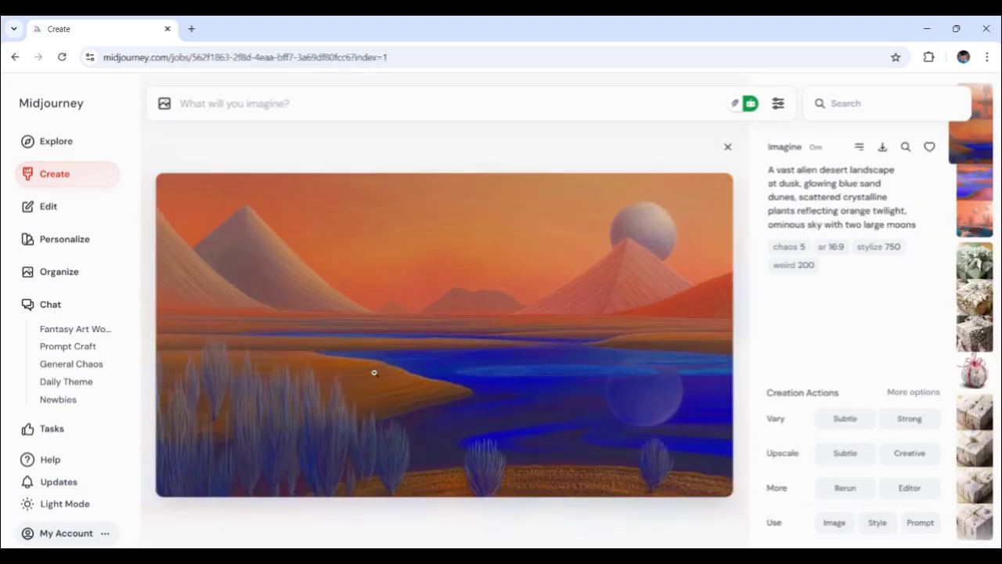
pyautogui.click(727, 147)
pyautogui.click(299, 415)
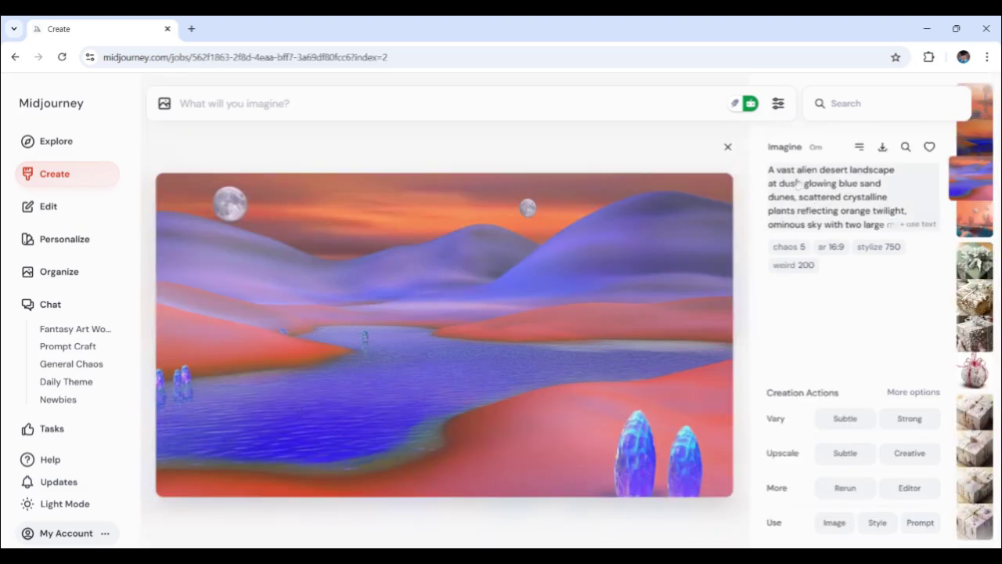
pyautogui.click(728, 148)
pyautogui.click(530, 397)
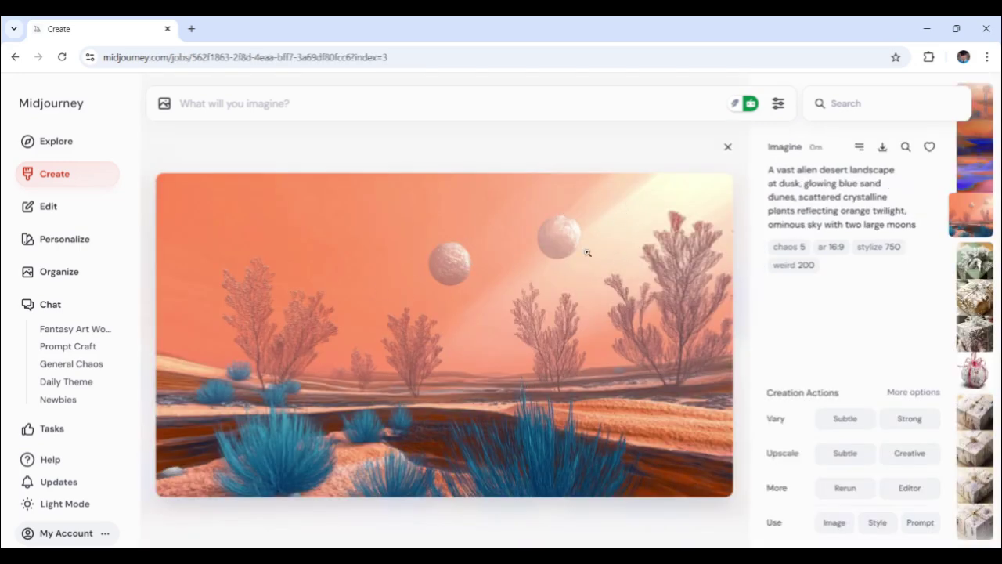
pyautogui.click(727, 147)
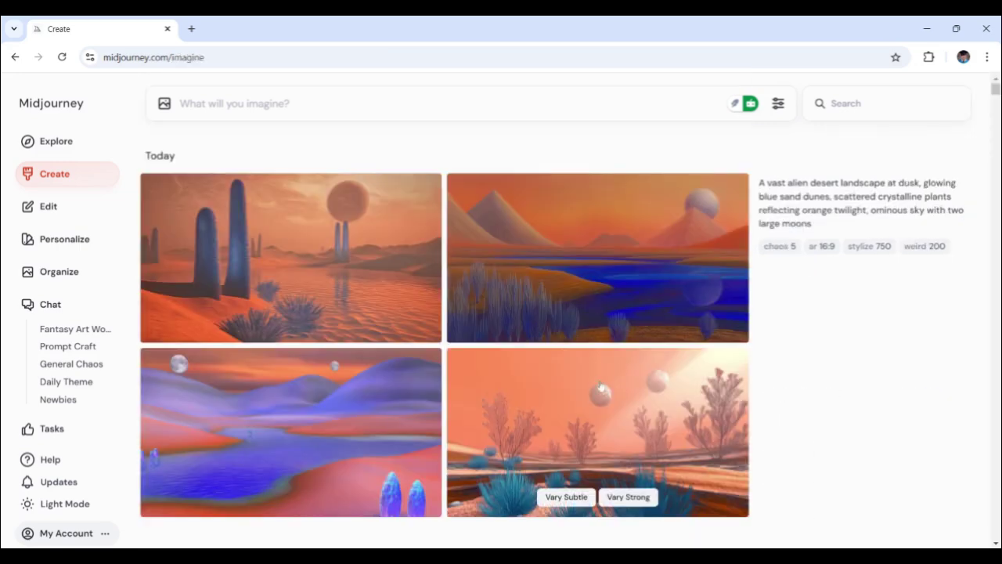
pyautogui.click(365, 227)
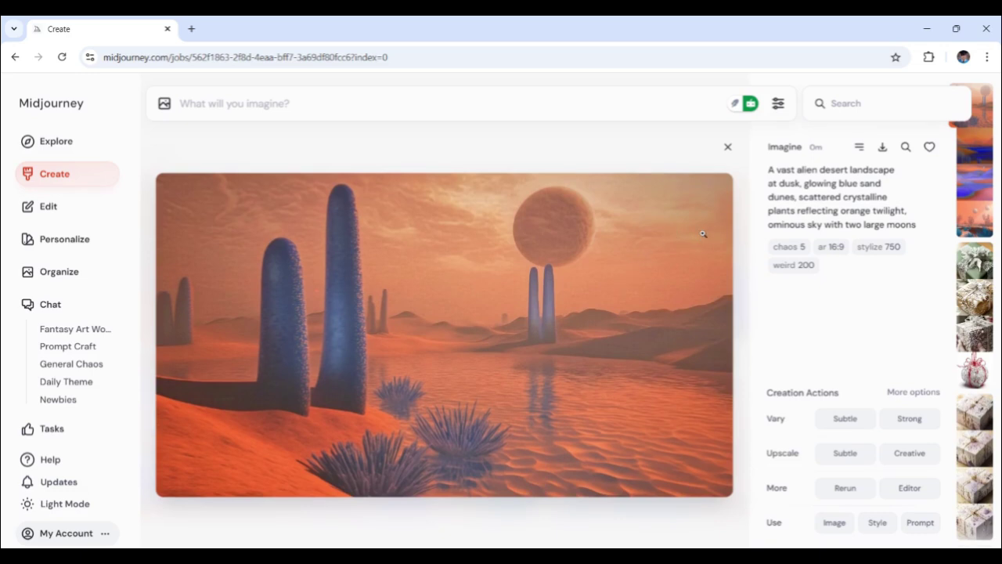
pyautogui.click(728, 146)
pyautogui.click(646, 260)
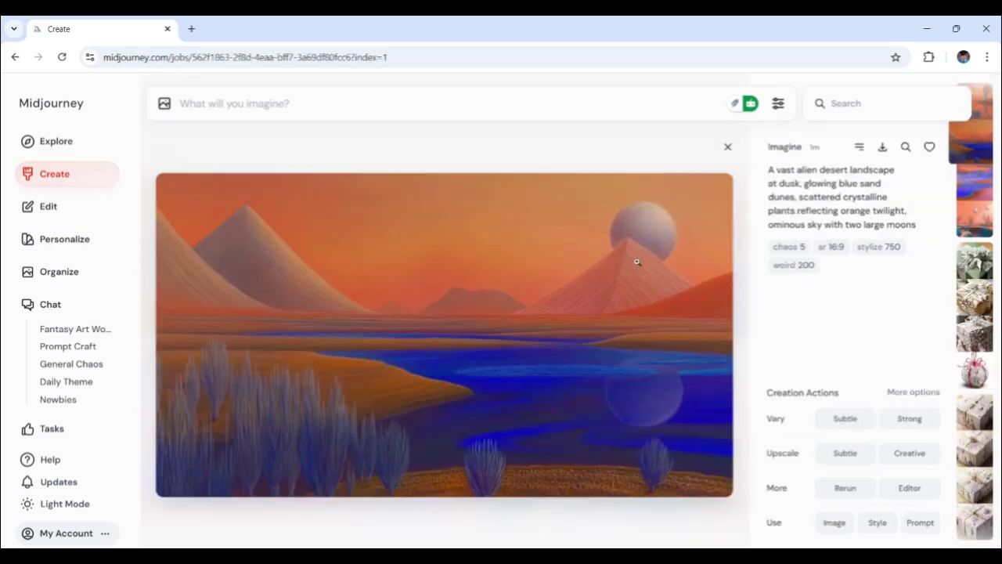
pyautogui.click(727, 147)
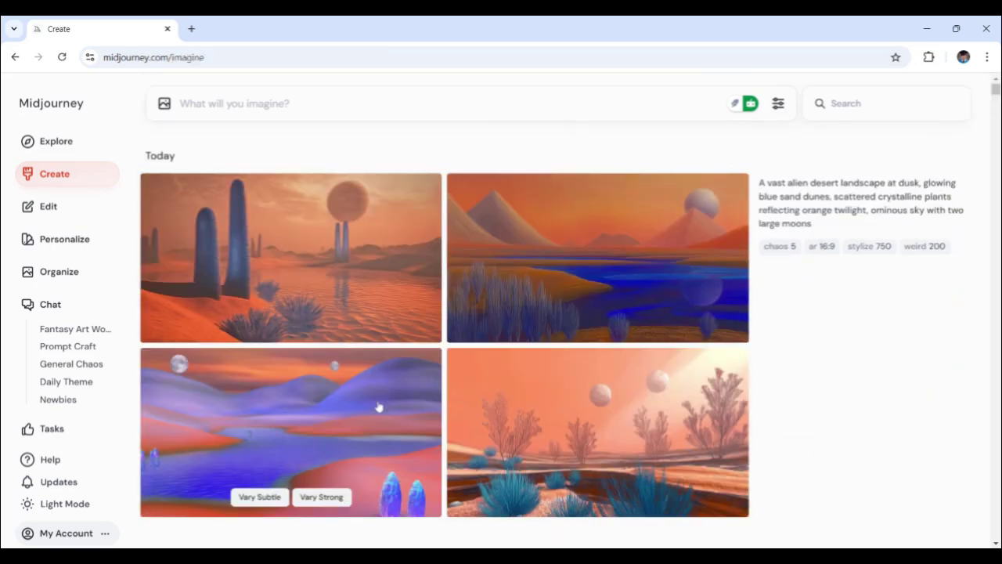
pyautogui.click(379, 404)
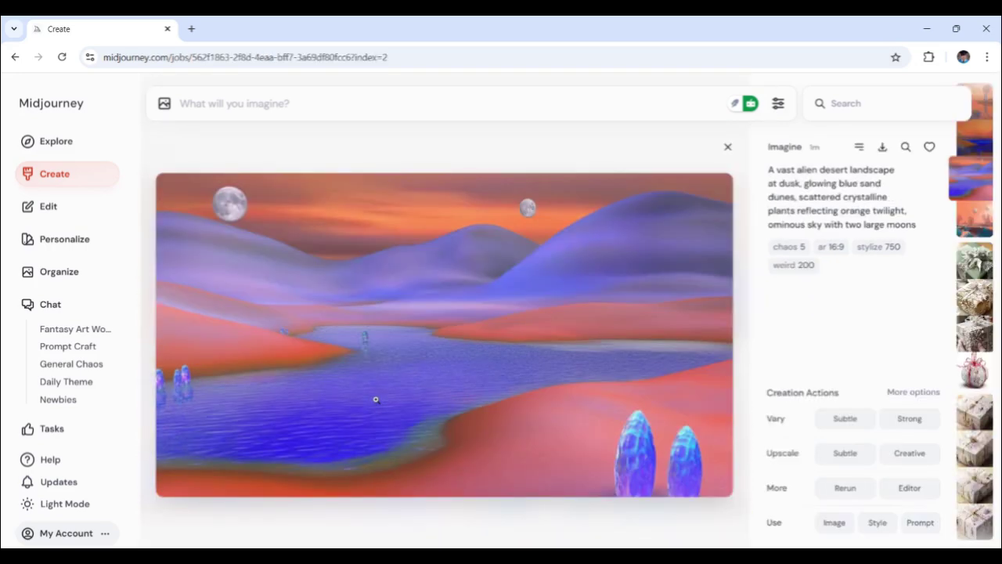
pyautogui.click(725, 147)
pyautogui.click(560, 420)
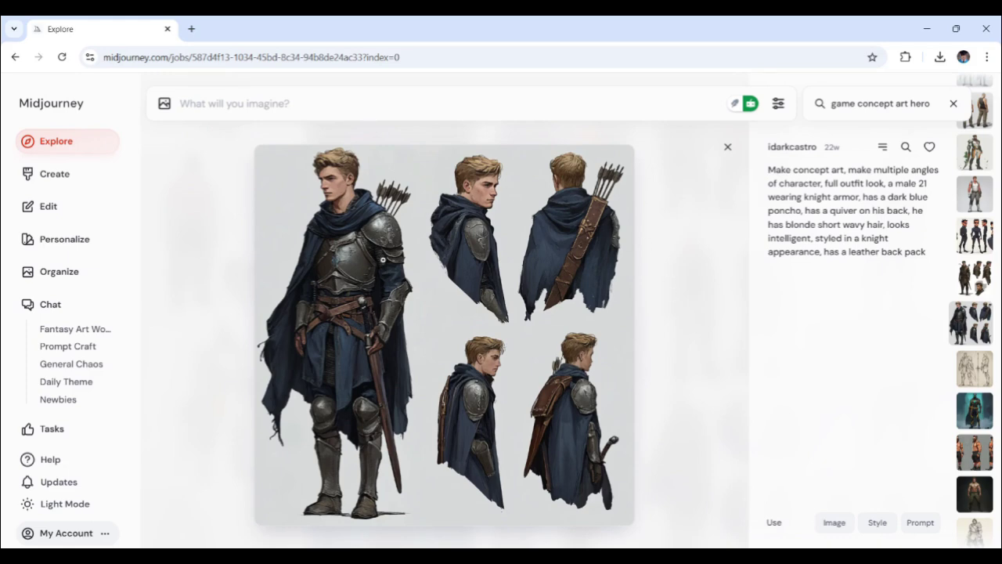
# Browse the game concept art hero results and examine the shattered knight and the ink-style armored warrior with their prompts
pyautogui.click(727, 148)
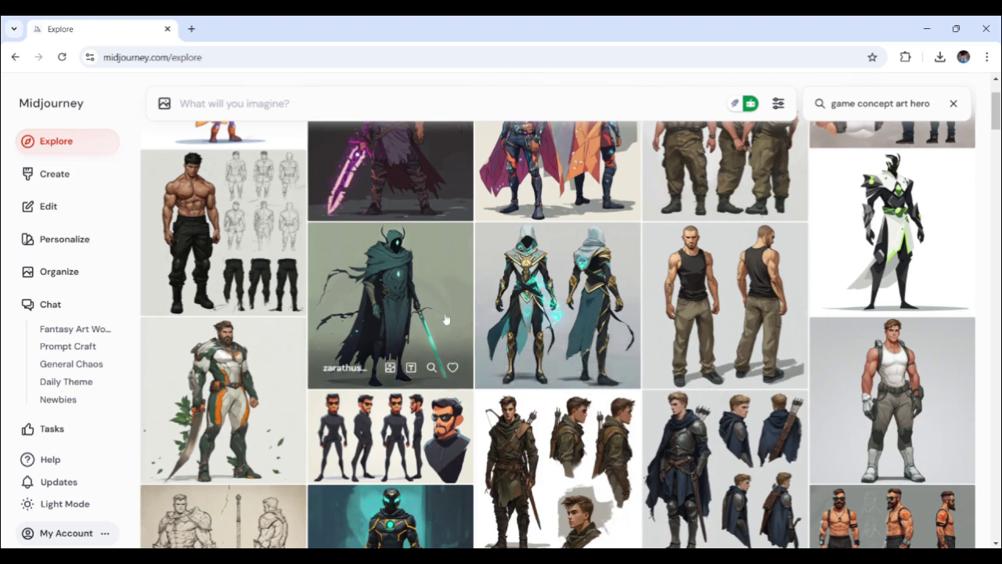
pyautogui.click(394, 293)
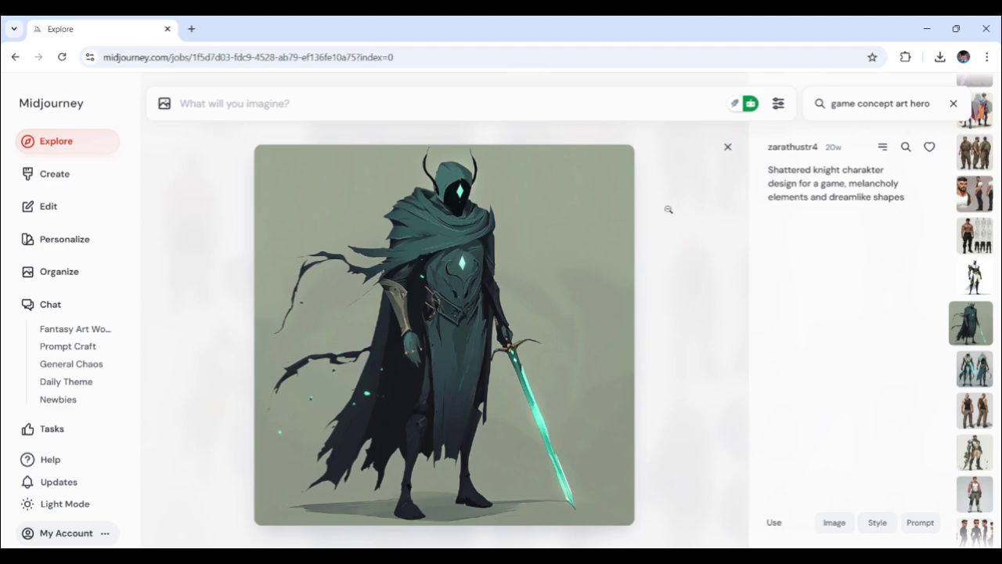
pyautogui.click(727, 147)
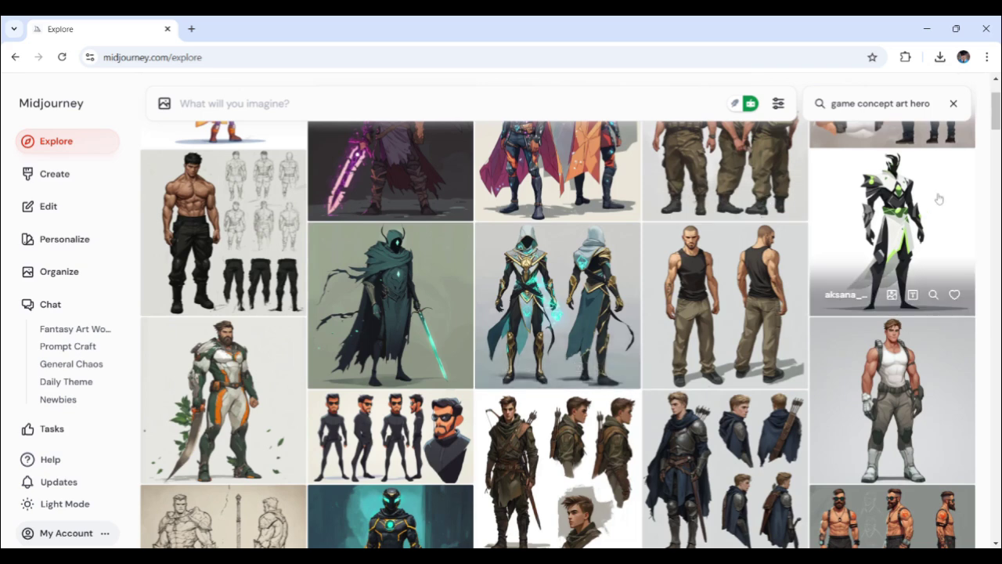
pyautogui.scroll(-1, 997, 129)
pyautogui.moveTo(995, 129); pyautogui.dragTo(997, 142)
pyautogui.moveTo(551, 373)
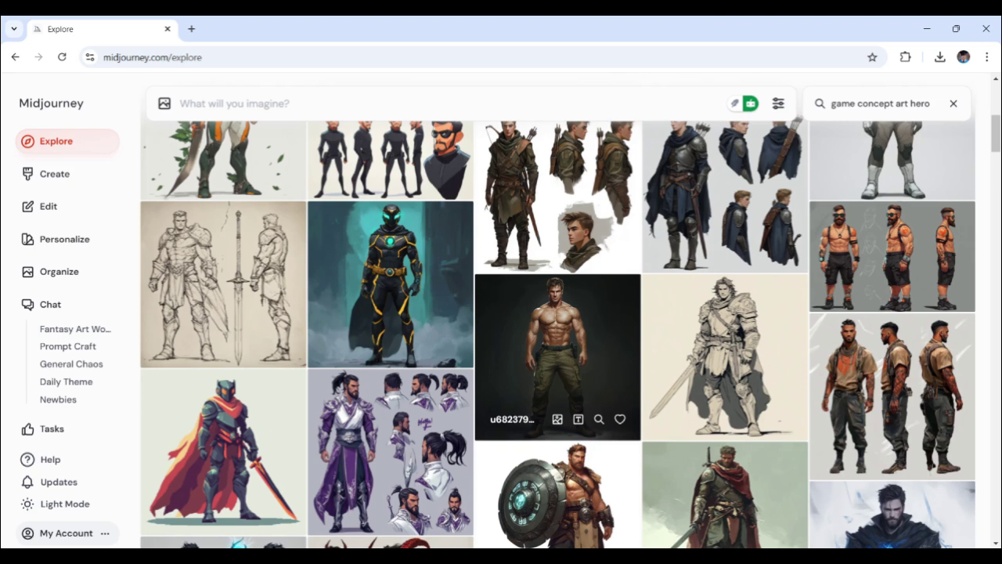
pyautogui.click(758, 376)
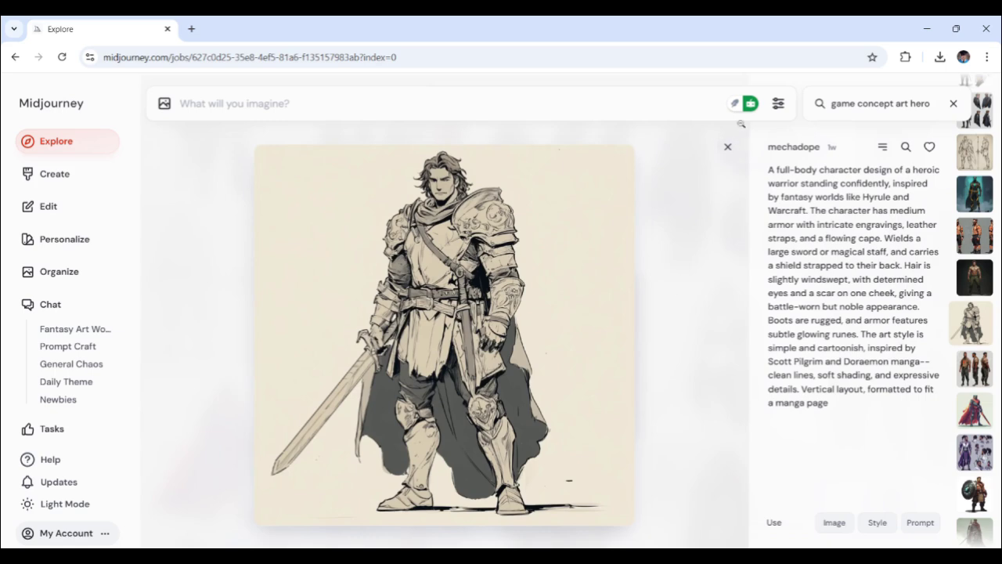
pyautogui.click(727, 146)
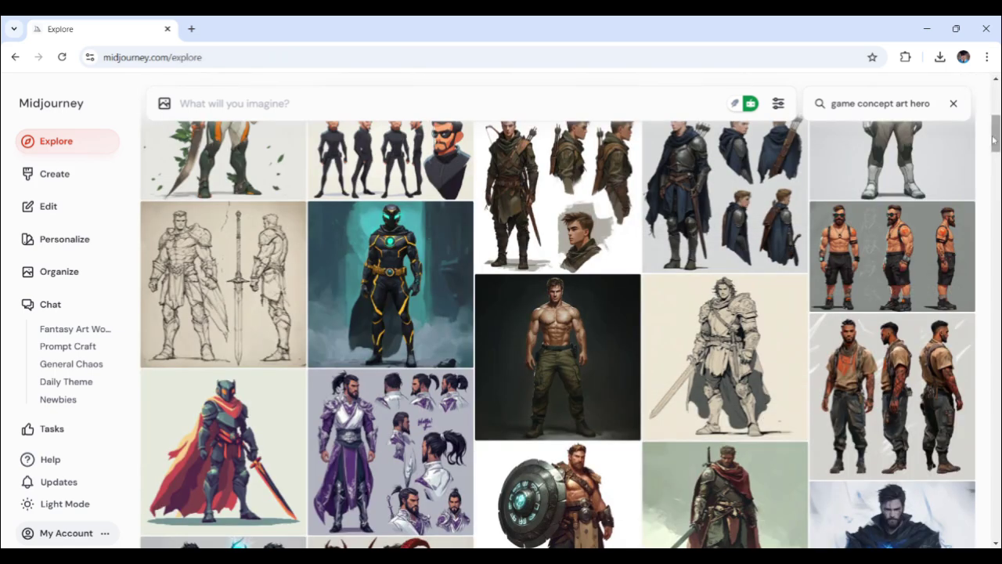
# Enter a prompt for a fearless nomadic warrior, game character style, with iridescent desert robes, golden armor accents, glowing blue energy spear, and front, side and back views
pyautogui.moveTo(995, 123); pyautogui.dragTo(993, 92)
pyautogui.click(373, 115)
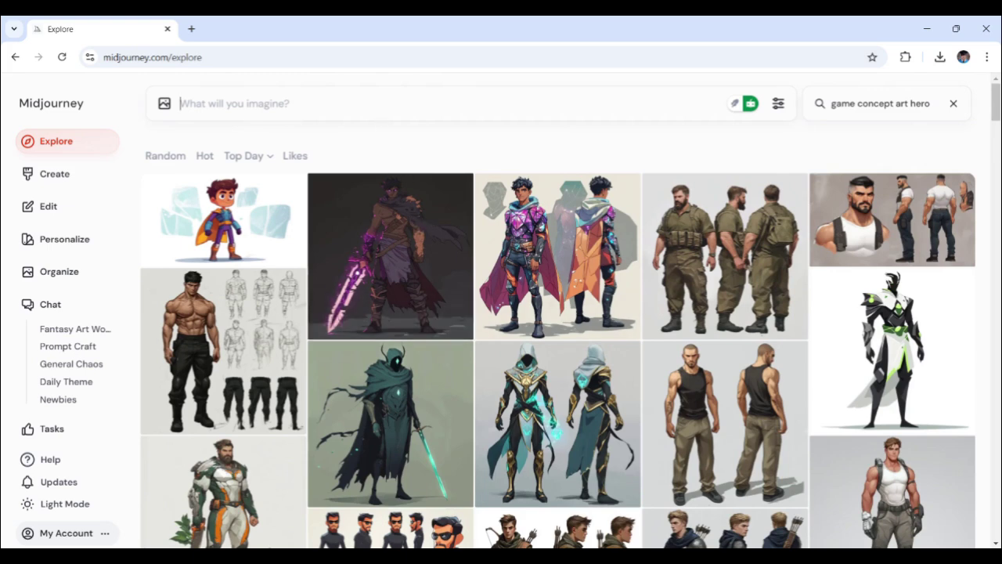
pyautogui.write('A fearless nomadic warrior, game character style, dressed in flowing iridescent desert robes, intricate golden armor accents, glowing blue energy spear, weathered face with bright amber eyes, strong but agile build, full height stance, front view, side view, back view')
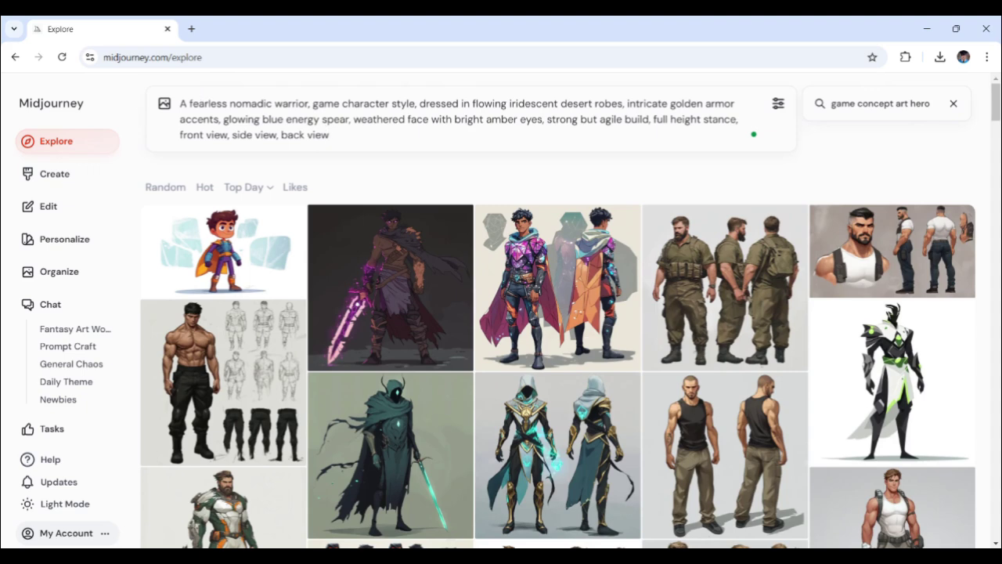
# Review the style and clothing phrases of the warrior prompt, highlighting "game character style" and "desert robes"
pyautogui.moveTo(188, 103); pyautogui.dragTo(416, 102)
pyautogui.click(324, 102)
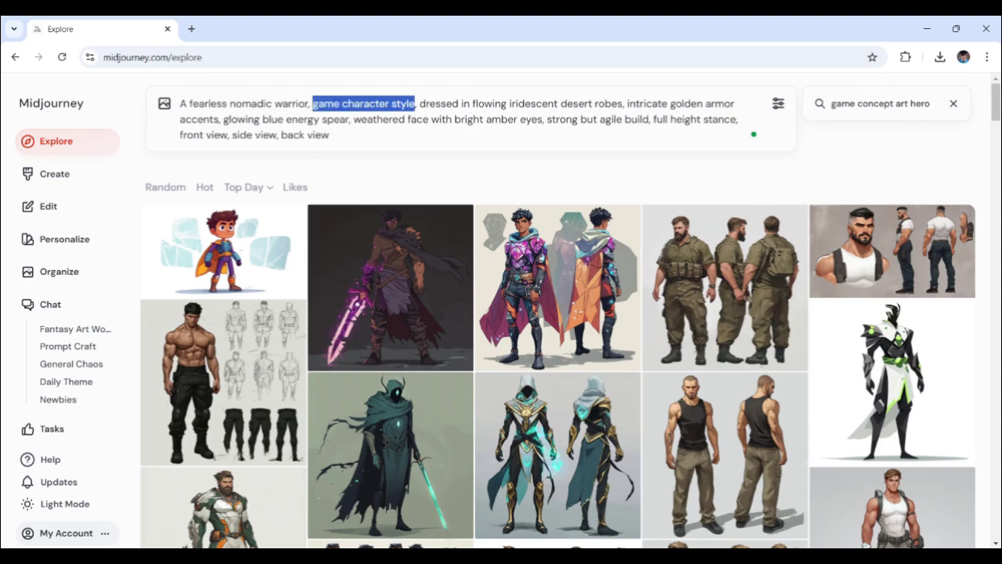
pyautogui.click(454, 119)
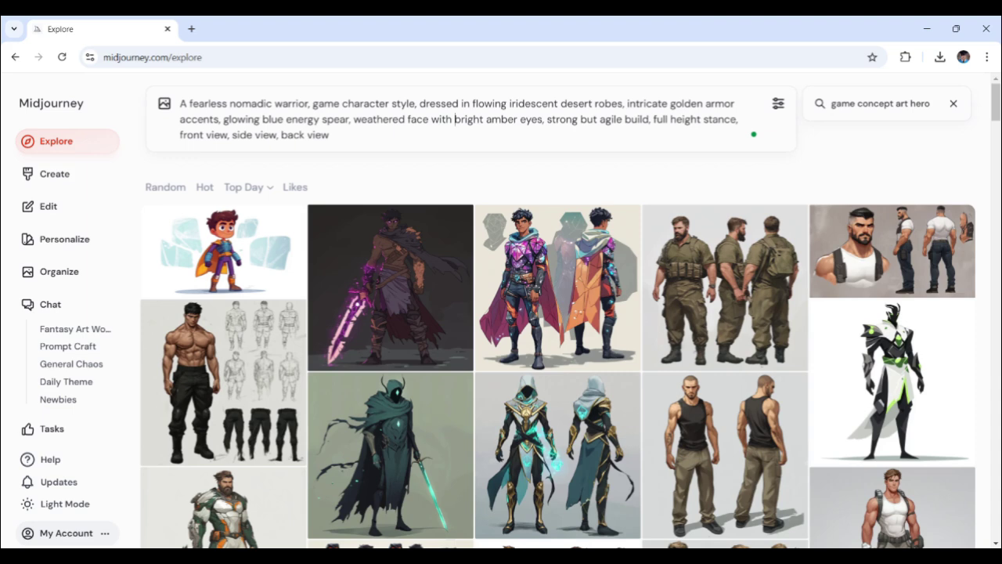
pyautogui.moveTo(560, 103); pyautogui.dragTo(623, 102)
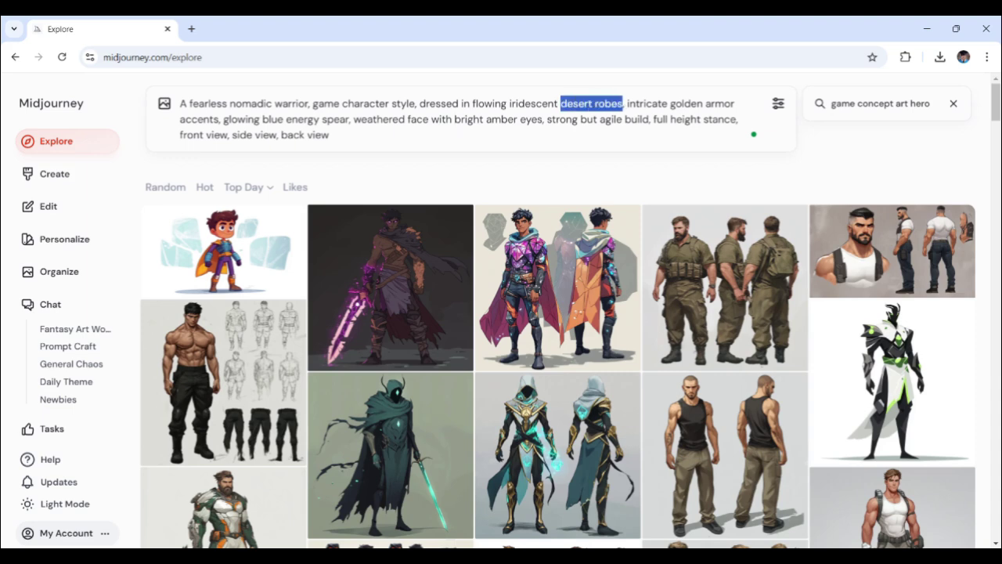
pyautogui.click(228, 135)
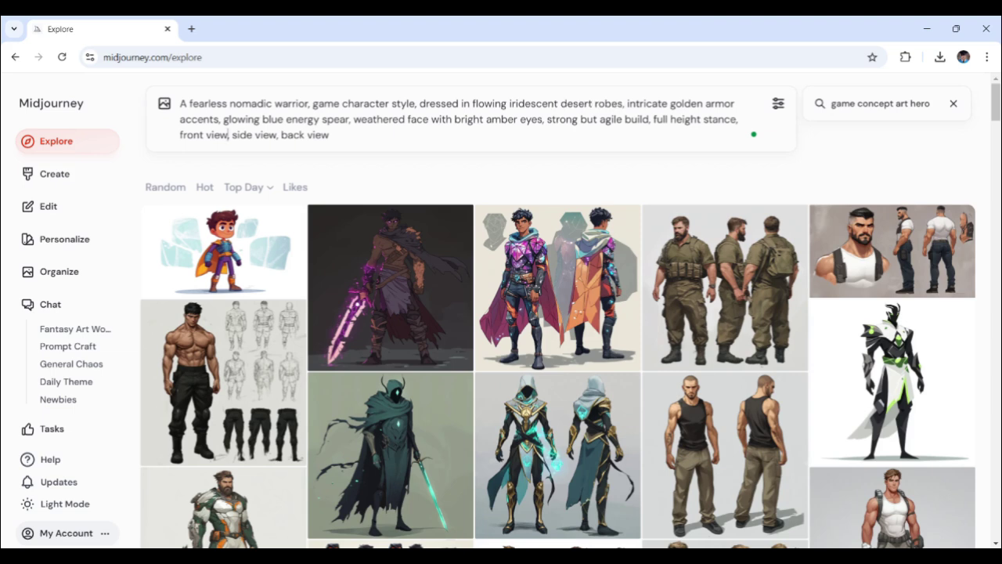
# Review the face, eyes and build wording of the warrior prompt, highlighting "full height stance" and "front view, side view, back view"
pyautogui.doubleClick(379, 119)
pyautogui.click(439, 119)
pyautogui.doubleClick(420, 119)
pyautogui.doubleClick(502, 119)
pyautogui.click(540, 119)
pyautogui.doubleClick(530, 119)
pyautogui.click(565, 119)
pyautogui.doubleClick(564, 119)
pyautogui.click(625, 119)
pyautogui.doubleClick(625, 119)
pyautogui.click(682, 119)
pyautogui.moveTo(652, 119); pyautogui.dragTo(737, 119)
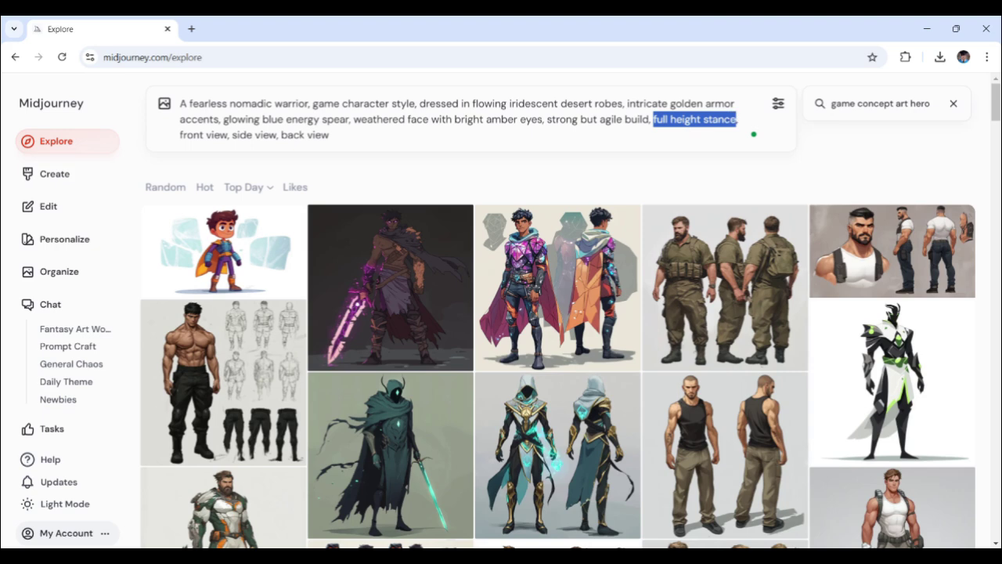
pyautogui.click(329, 135)
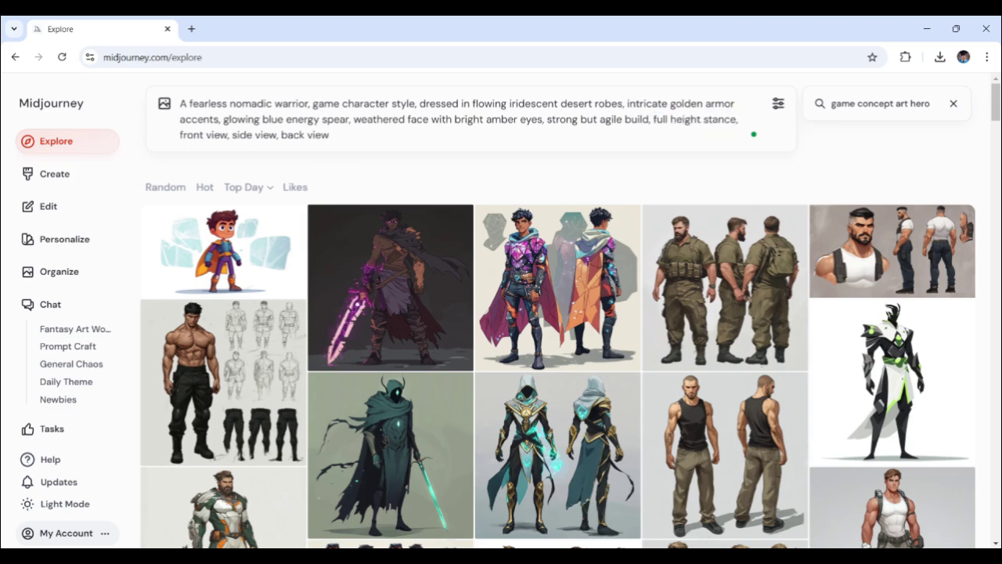
pyautogui.moveTo(330, 134); pyautogui.dragTo(183, 149)
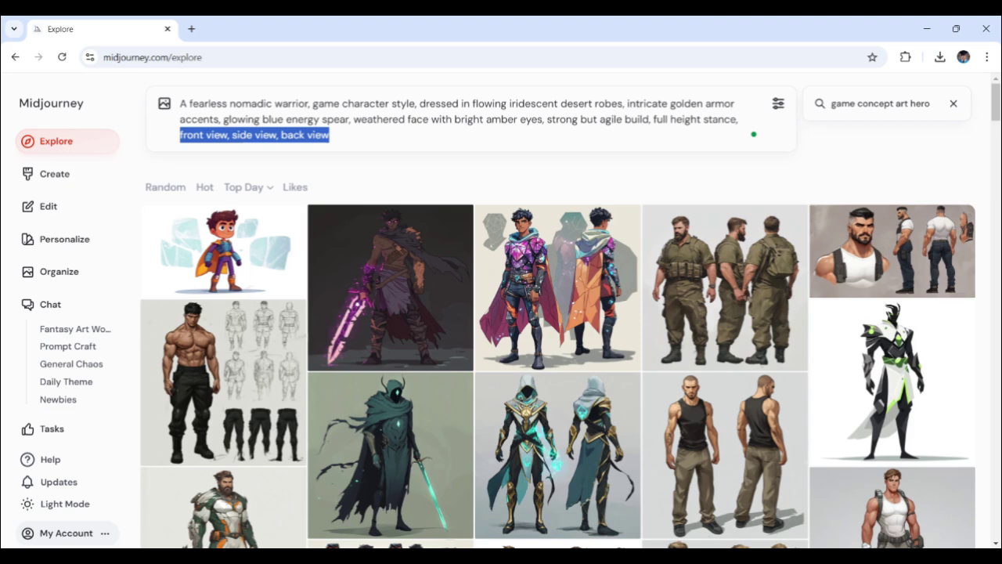
pyautogui.click(330, 134)
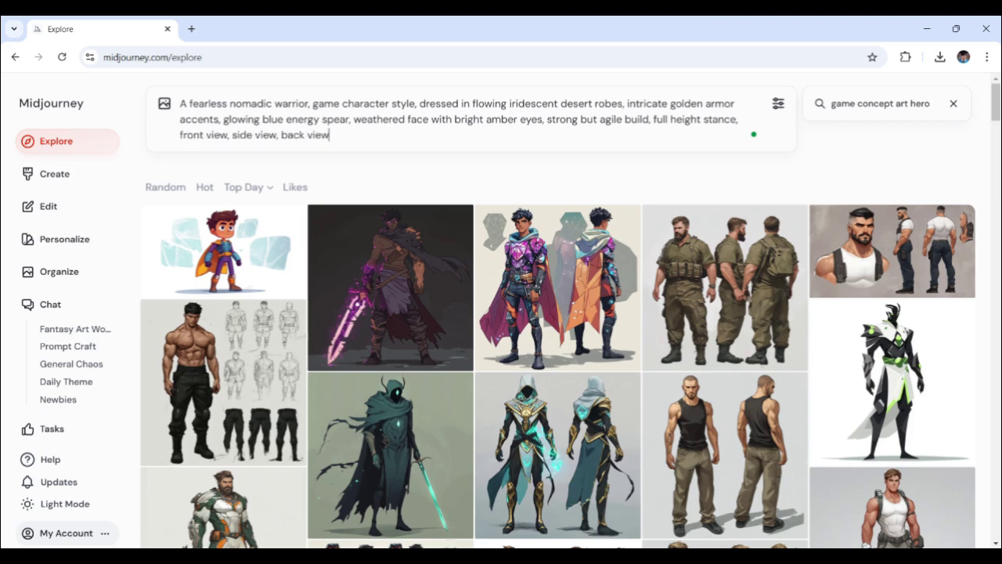
# Set the landscape image size to a 6:5 ratio and the stylization to 500 for the warrior prompt
pyautogui.click(778, 103)
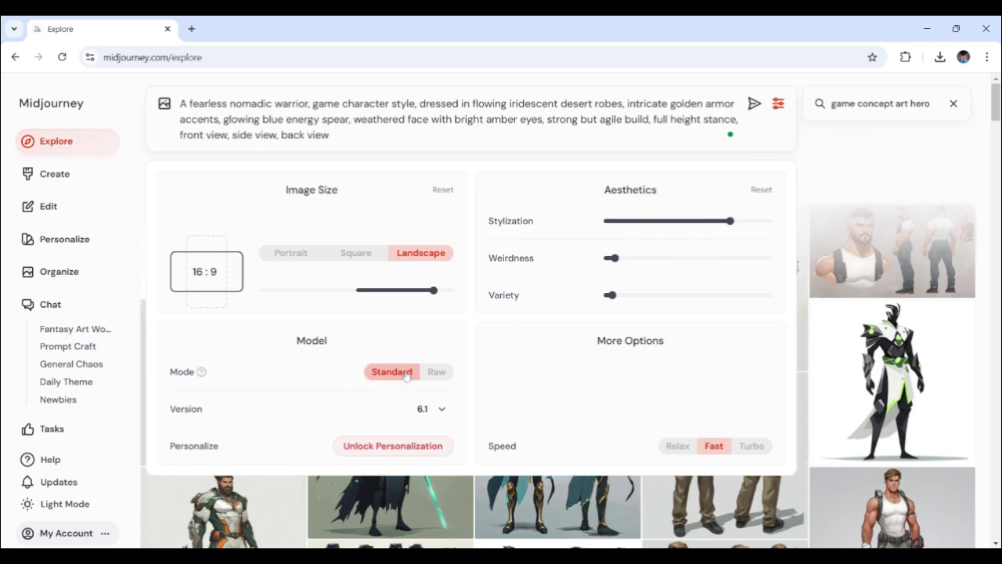
pyautogui.moveTo(433, 290); pyautogui.dragTo(374, 291)
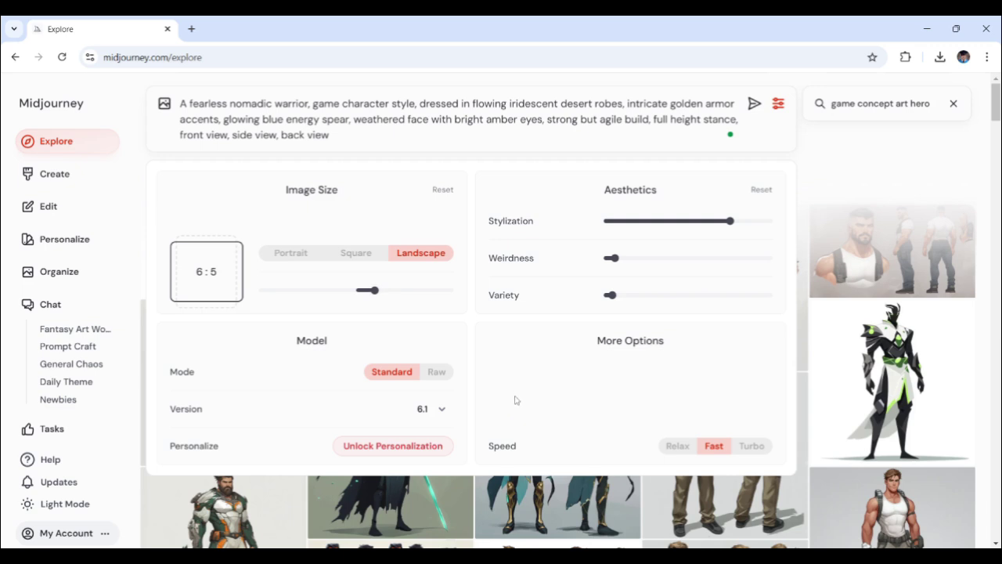
pyautogui.moveTo(648, 226)
pyautogui.moveTo(617, 305)
pyautogui.moveTo(726, 223)
pyautogui.moveTo(729, 221); pyautogui.dragTo(687, 222)
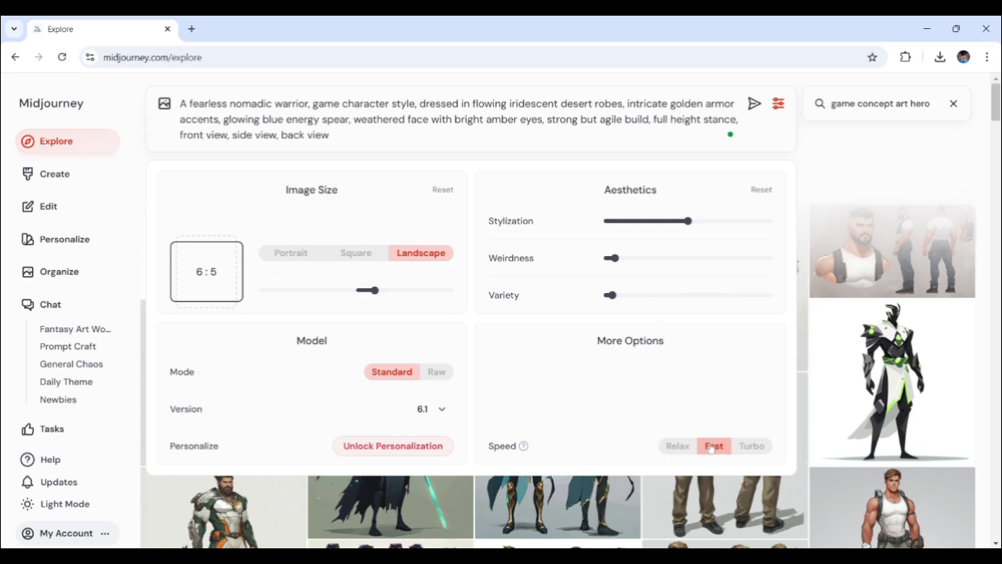
# Submit the nomadic warrior prompt for generation and open the Create page with its images
pyautogui.press('Return')
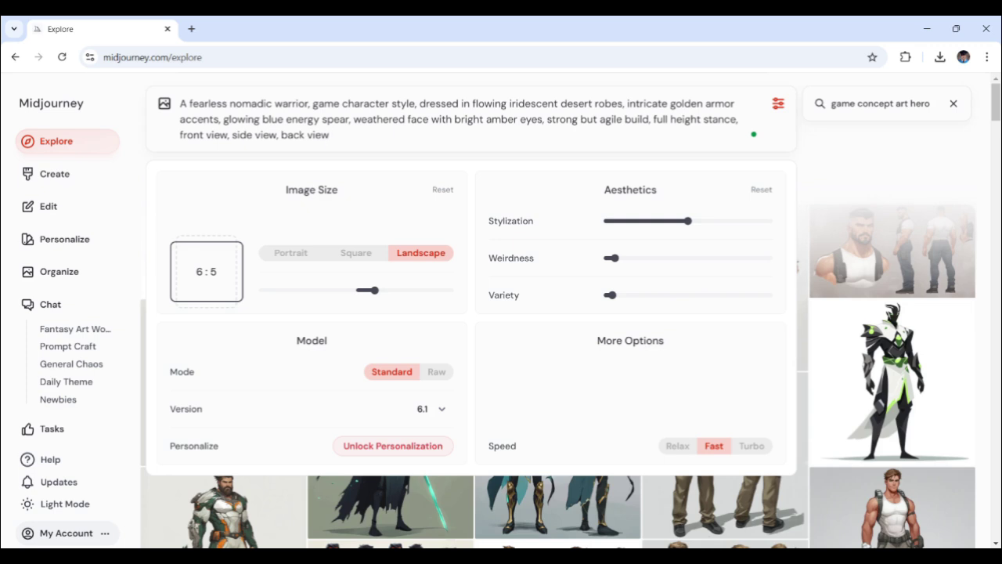
pyautogui.press('Return')
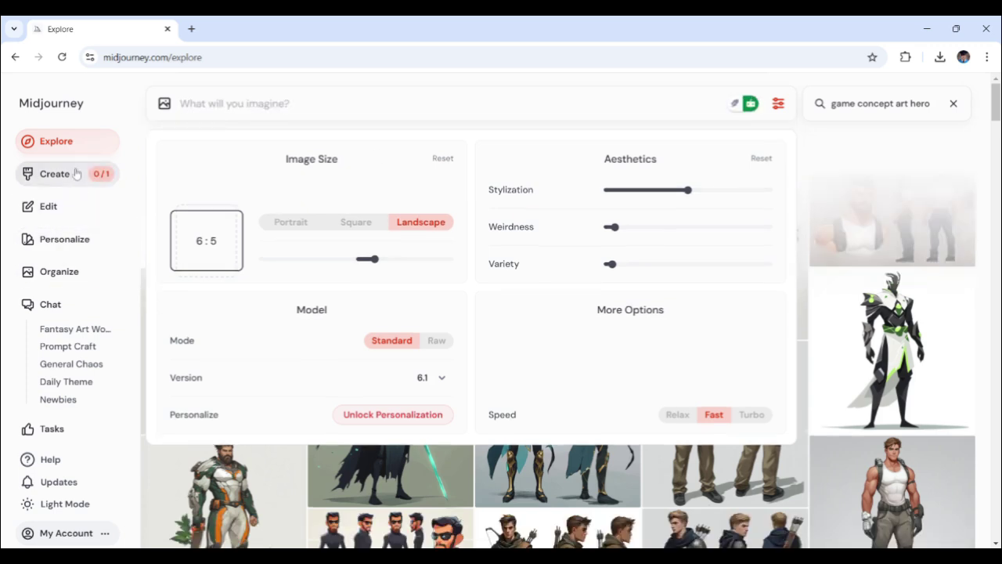
pyautogui.click(75, 173)
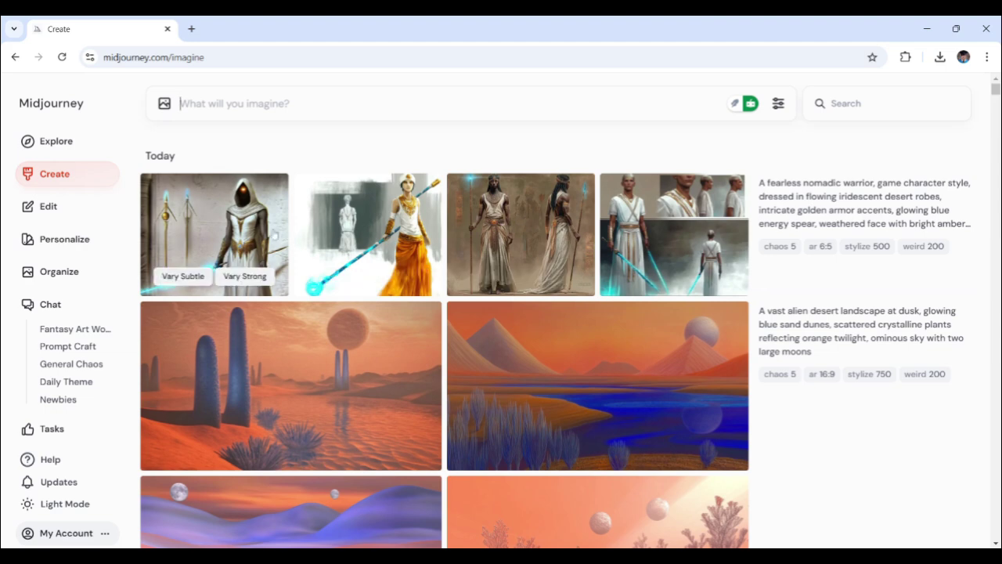
# Examine the four generated nomadic warrior images at full size, returning to the one with the front and rear standing figures
pyautogui.click(257, 232)
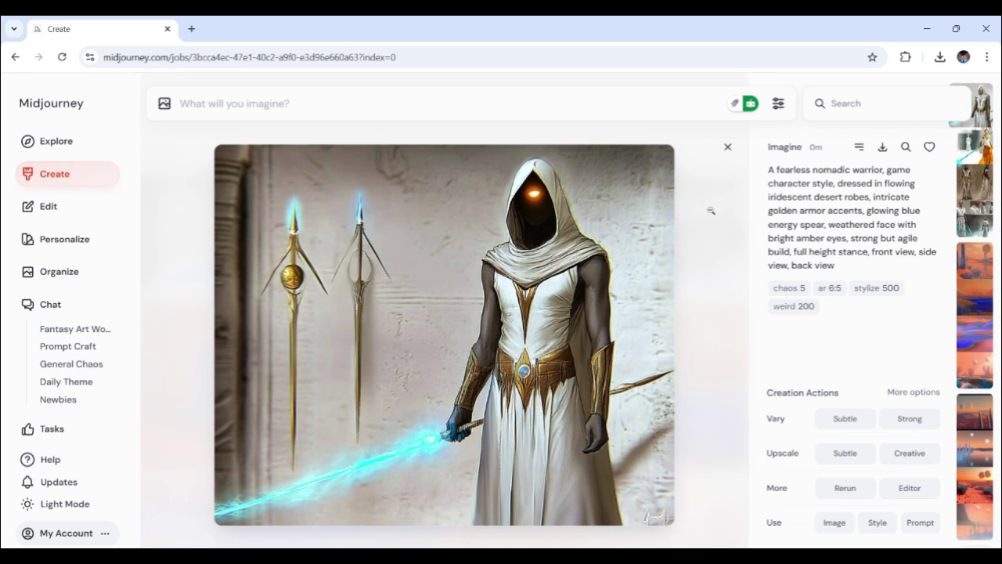
pyautogui.click(727, 151)
pyautogui.click(374, 230)
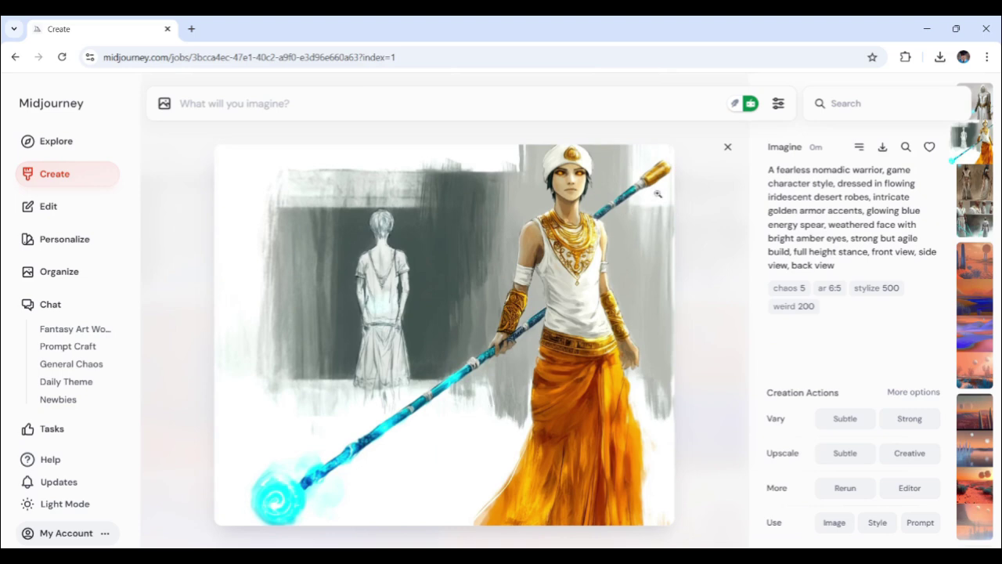
pyautogui.click(728, 148)
pyautogui.click(549, 244)
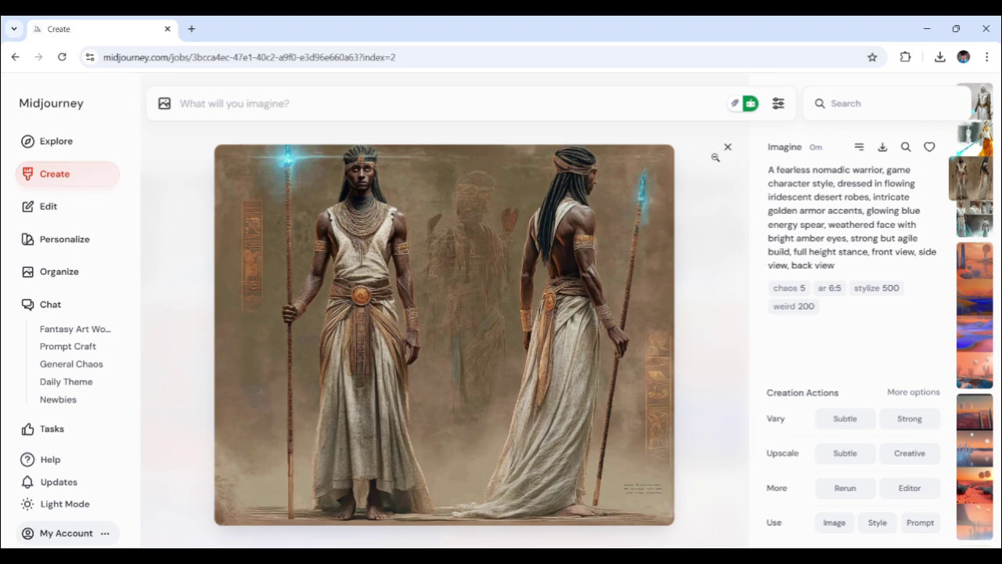
pyautogui.click(727, 147)
pyautogui.click(671, 222)
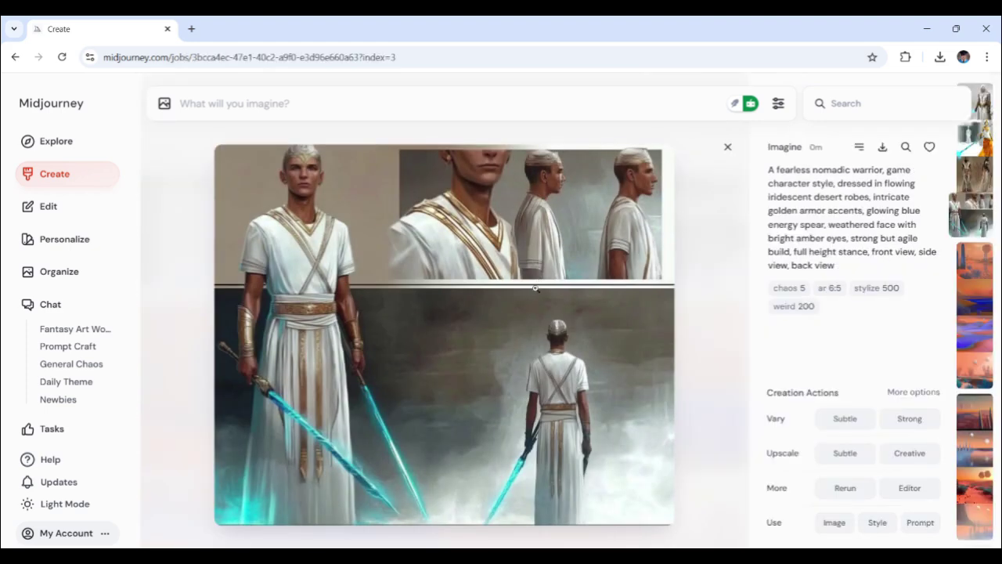
pyautogui.click(728, 147)
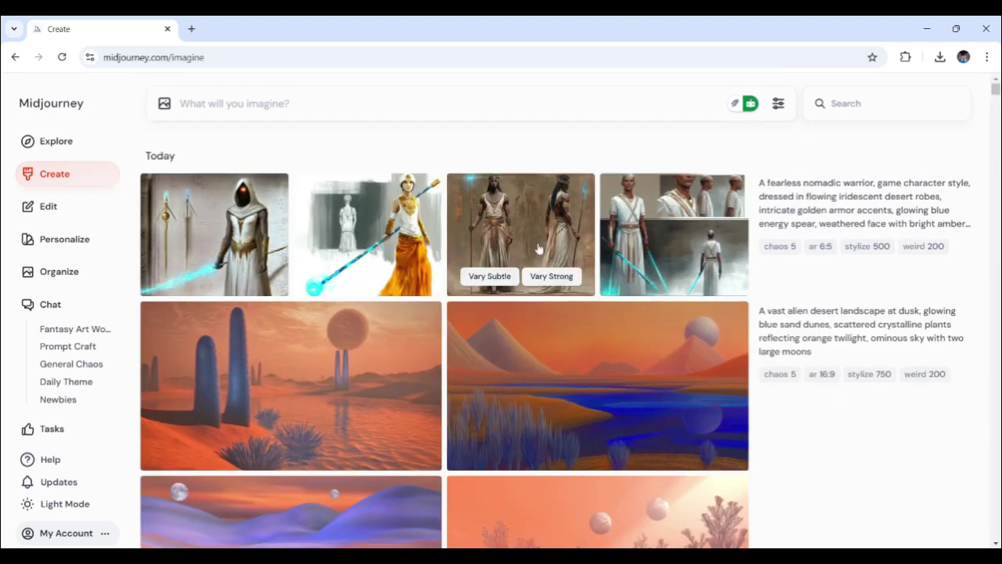
pyautogui.click(534, 226)
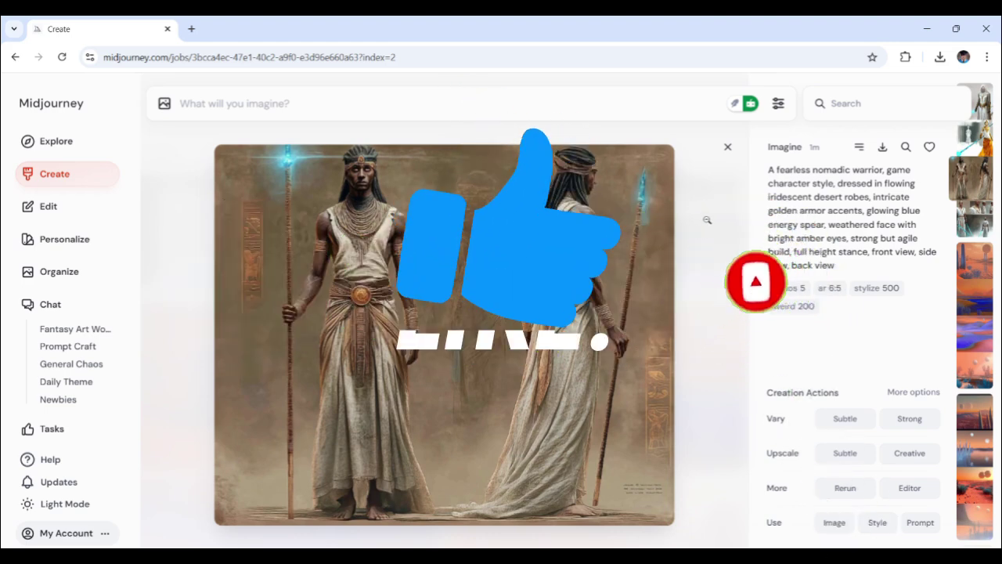
pyautogui.click(727, 147)
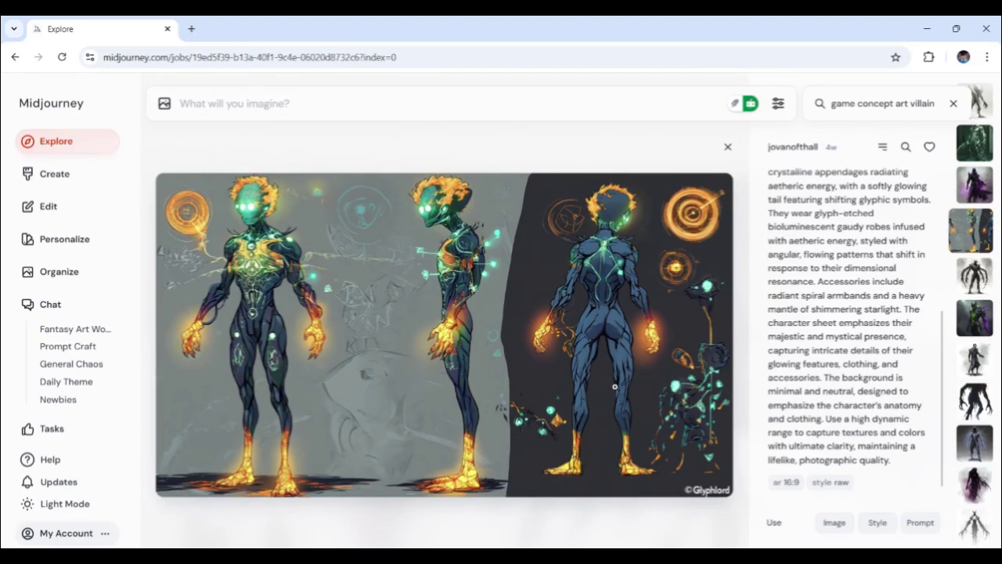
# Examine the game concept art villain results, including the four-armed thorny creature, the green alien figure and the poison-armored demon, with their prompts
pyautogui.click(727, 146)
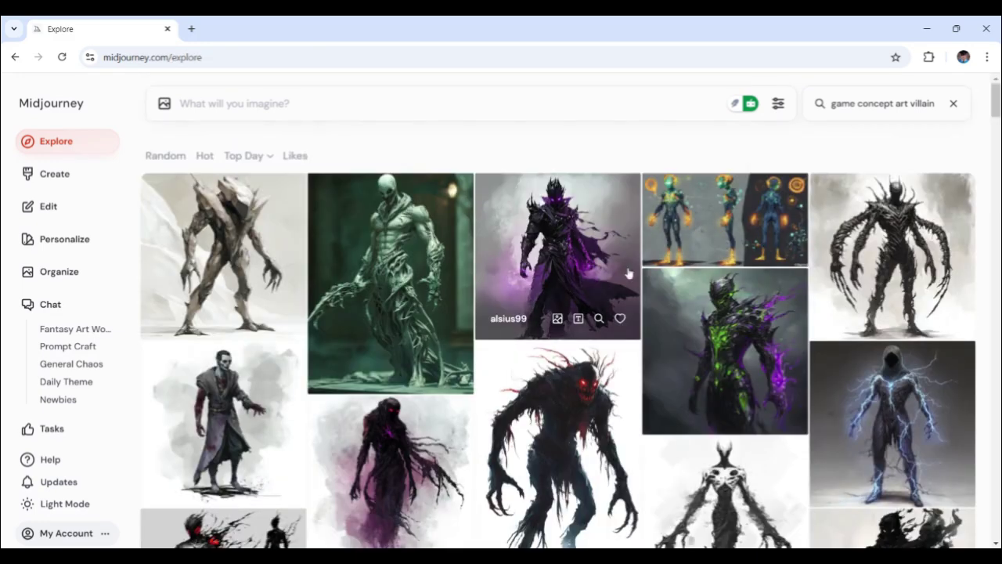
pyautogui.click(836, 254)
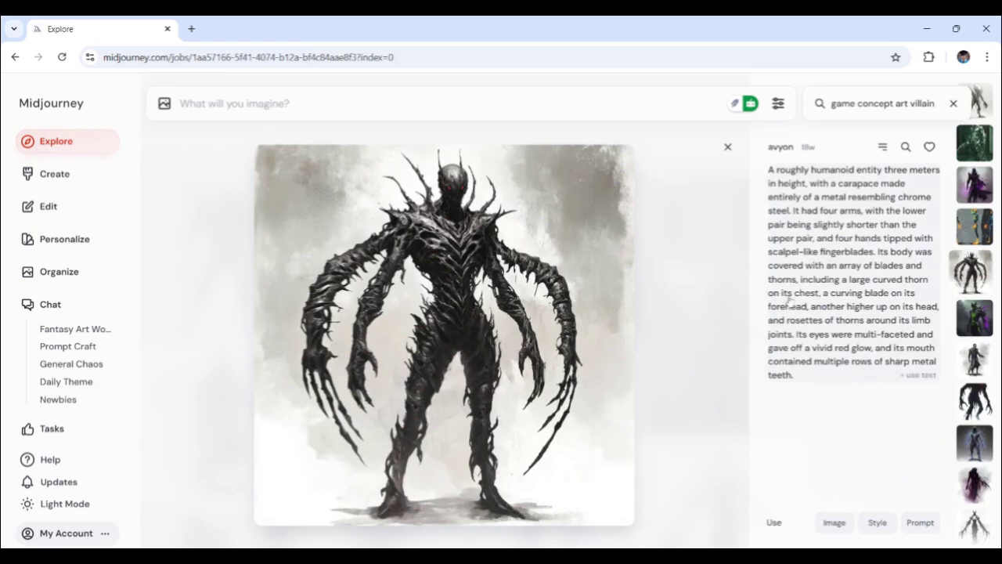
pyautogui.click(727, 147)
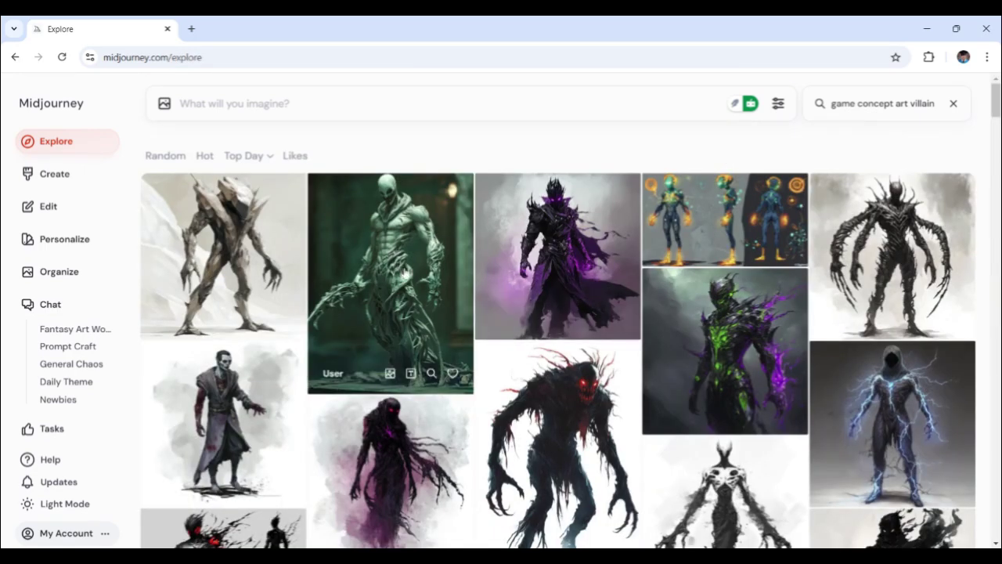
pyautogui.click(404, 279)
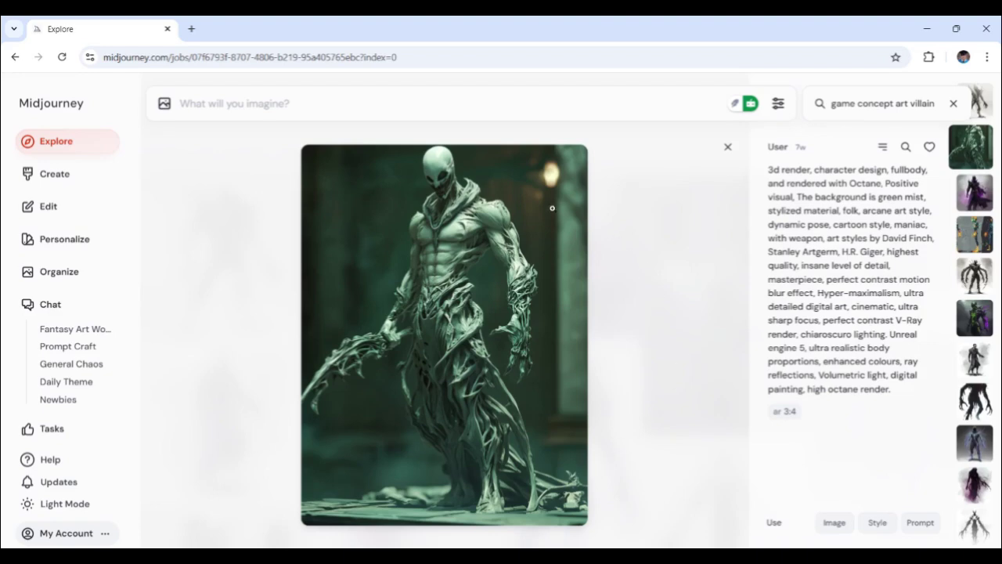
pyautogui.click(728, 147)
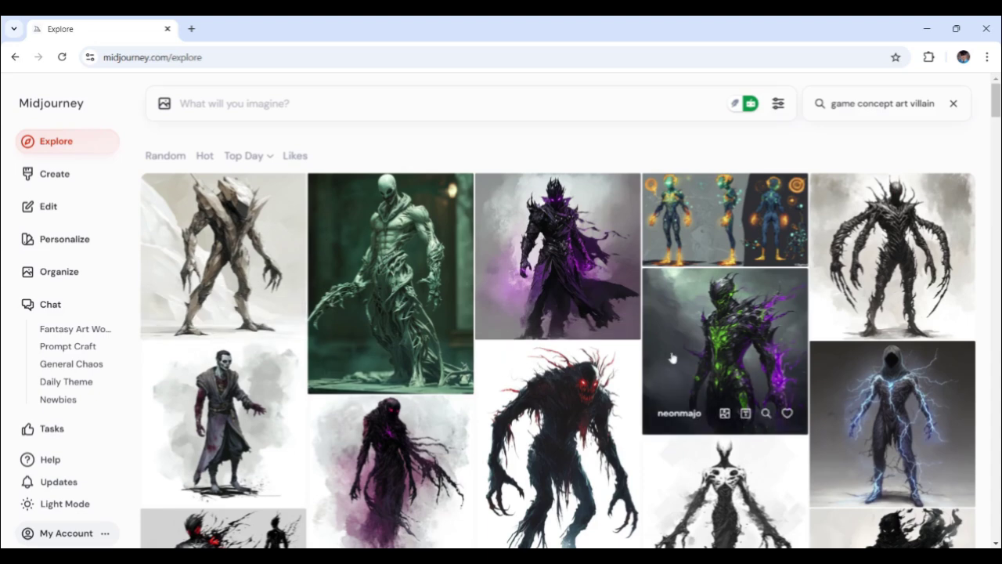
pyautogui.click(695, 354)
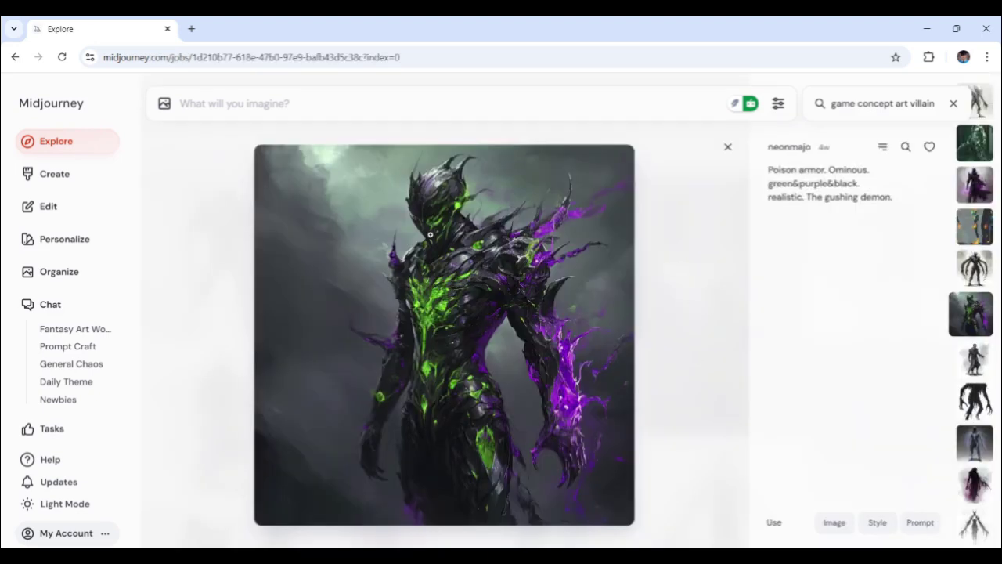
pyautogui.click(726, 149)
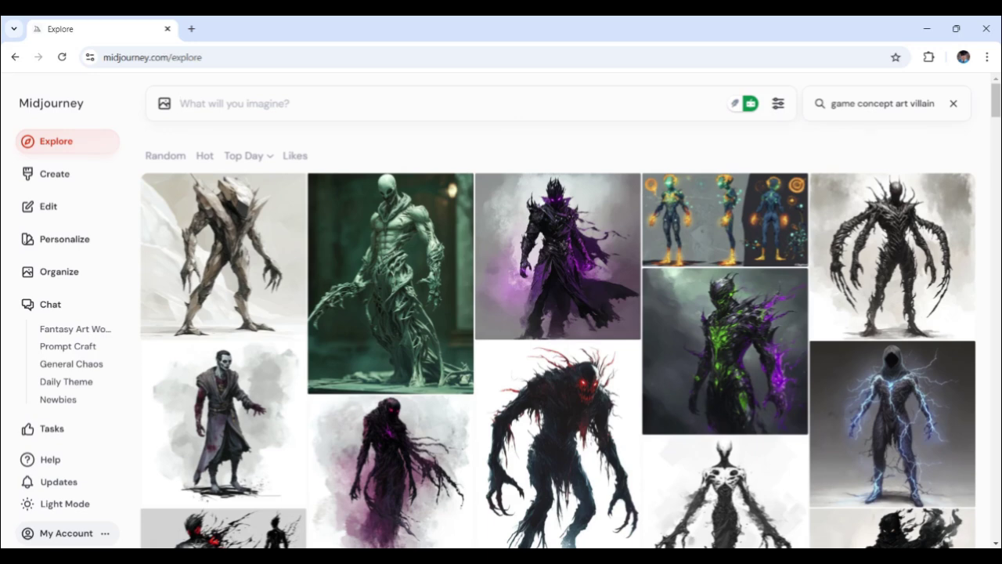
# Enter a prompt for a towering crystalline sand colossus, game character style, with red molten light, four massive arms, swirling storm clouds, and front, side and back views
pyautogui.click(422, 105)
pyautogui.write('A towering crystalline sand colossus, game character style, semi-translucent body pulsing with red molten light, four massive arms, storm clouds swirling around its head, glowing cracks running down its chest, full height stance, front view, side view, back view')
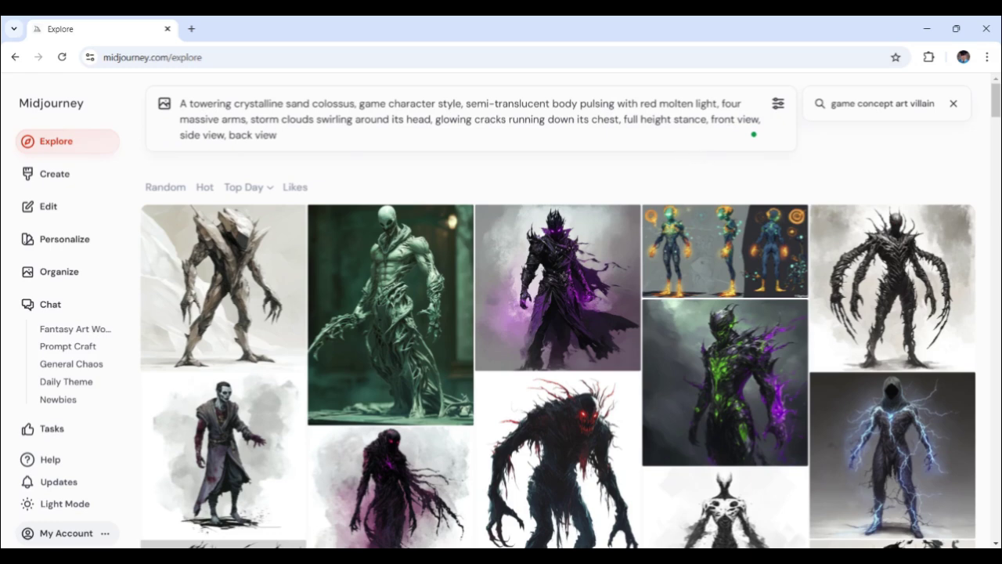
# Review the colossus prompt, highlighting the closing full height stance and view phrases as well as "game character style"
pyautogui.hotkey('ctrl', 'shift', 'Left')
pyautogui.hotkey('ctrl', 'shift', 'Left')
pyautogui.hotkey('ctrl', 'shift', 'Left')
pyautogui.hotkey('ctrl', 'shift', 'Left')
pyautogui.hotkey('ctrl', 'shift', 'Left')
pyautogui.hotkey('ctrl', 'shift', 'Left')
pyautogui.hotkey('ctrl', 'shift', 'Left')
pyautogui.hotkey('ctrl', 'shift', 'Left')
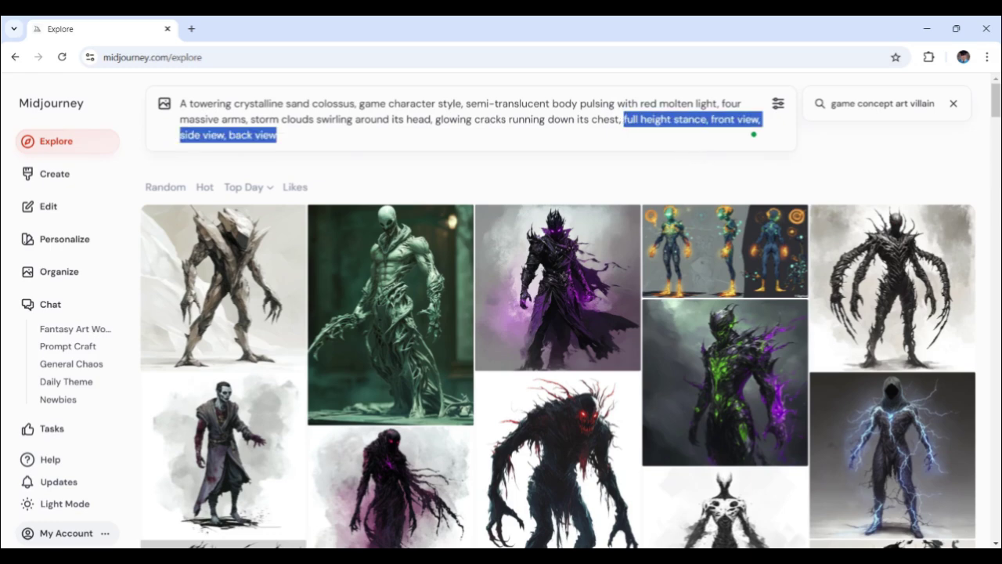
pyautogui.moveTo(360, 105); pyautogui.dragTo(462, 104)
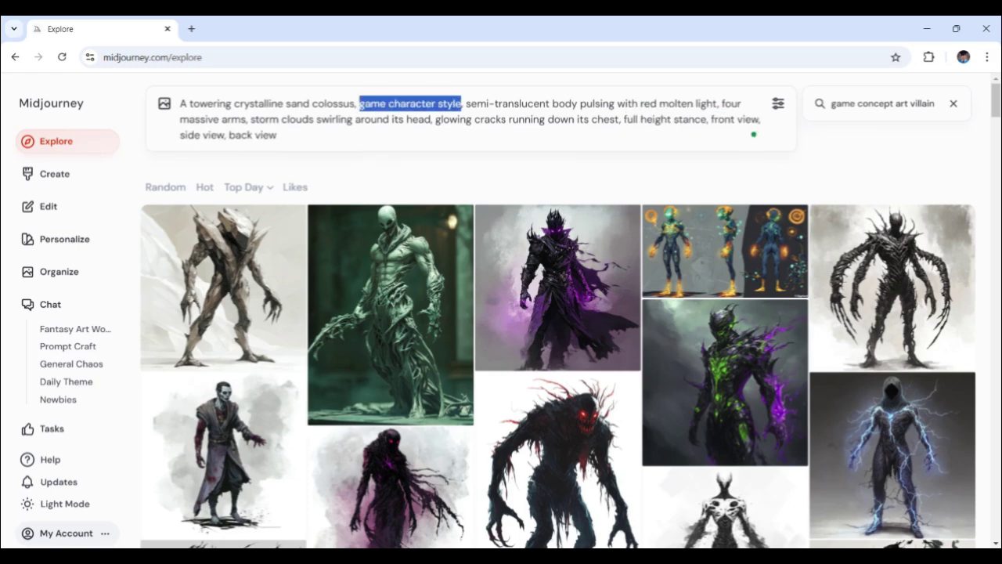
# Submit the crystalline sand colossus prompt for generation
pyautogui.click(277, 135)
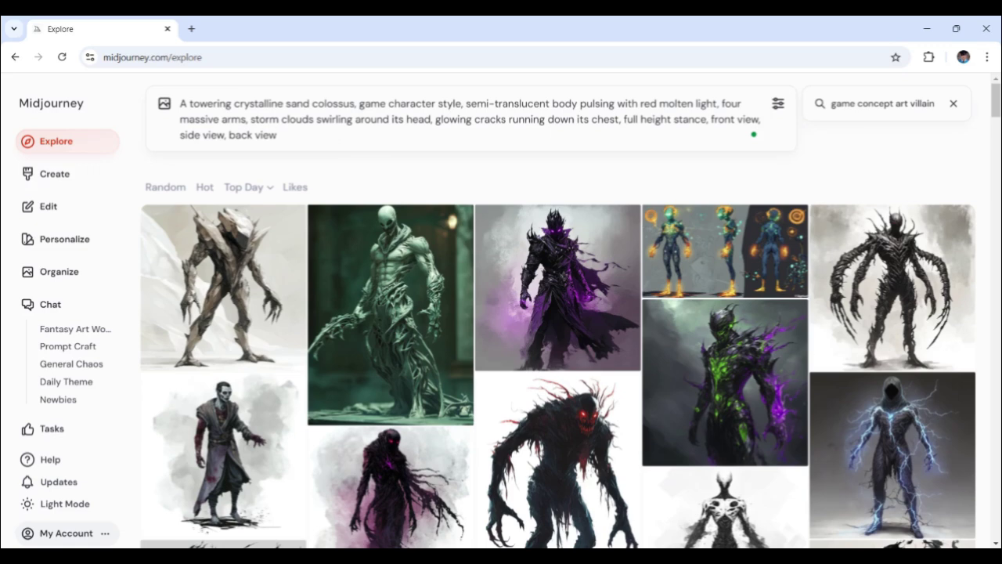
pyautogui.press('Return')
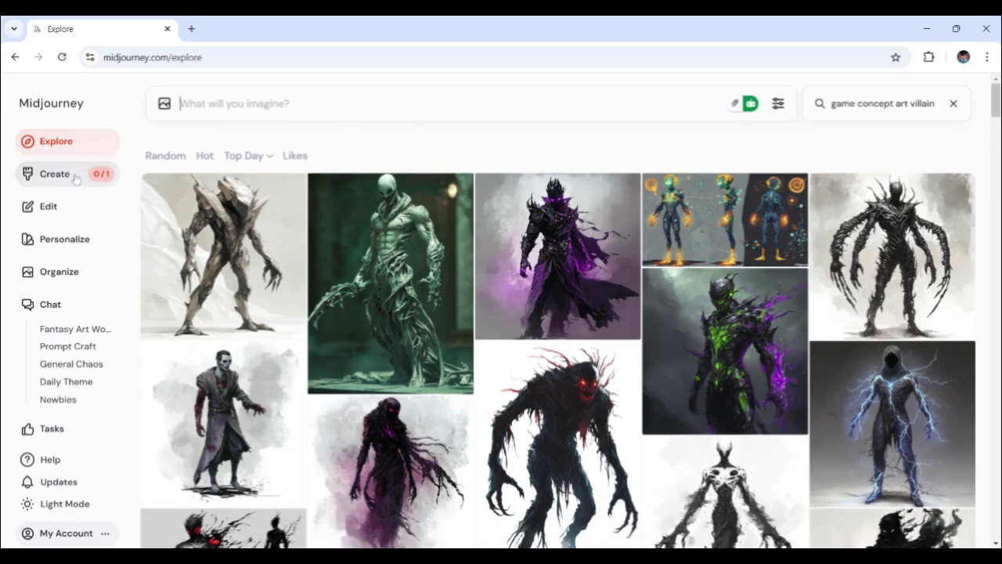
# Open the created images and examine the four crystalline sand colossus results at full size one by one
pyautogui.click(75, 177)
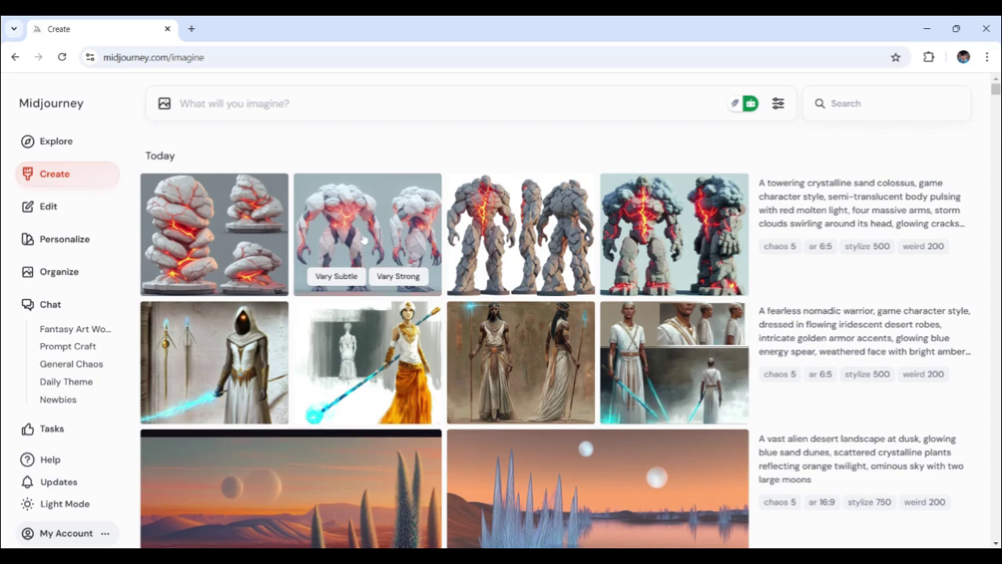
pyautogui.click(243, 229)
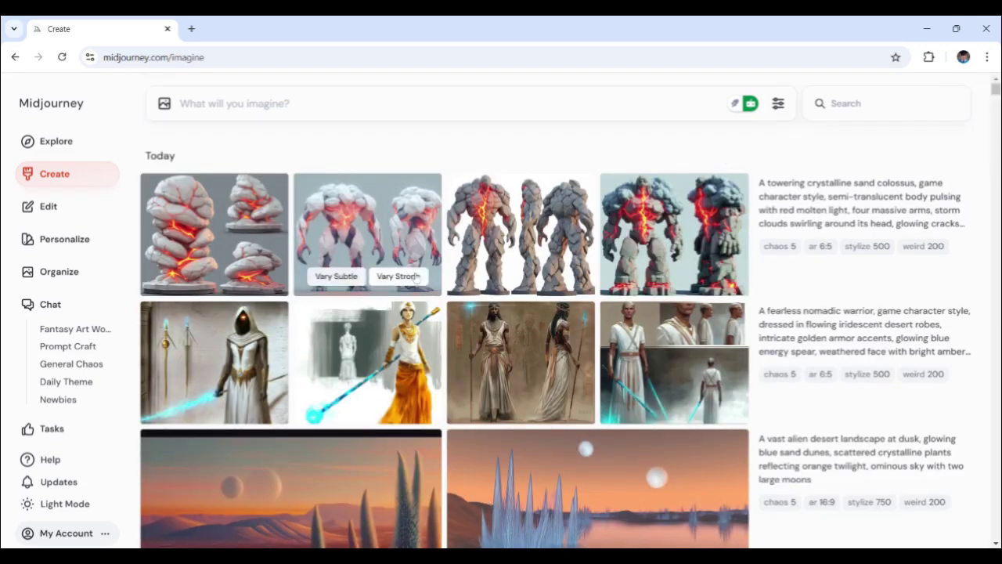
pyautogui.moveTo(366, 249)
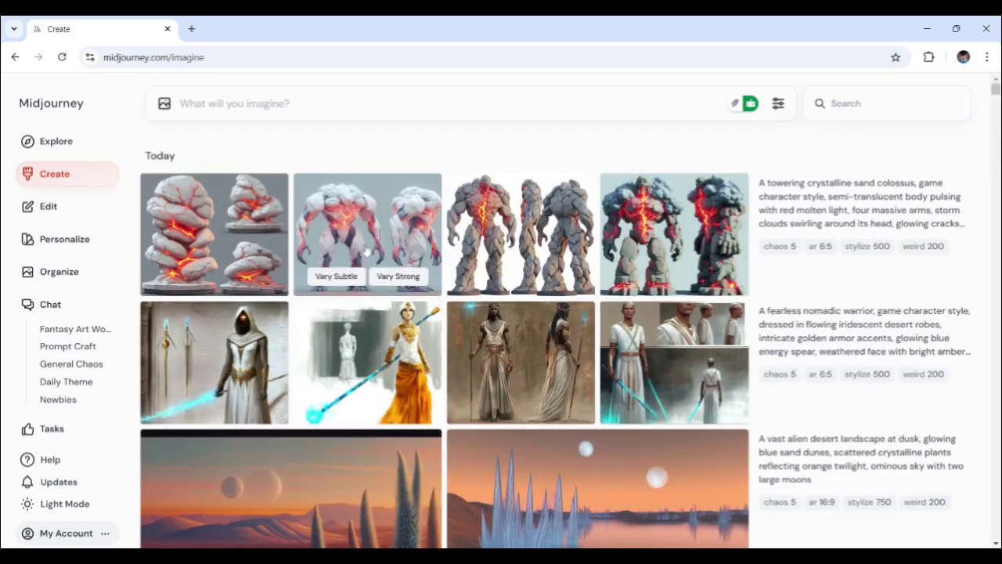
pyautogui.click(365, 249)
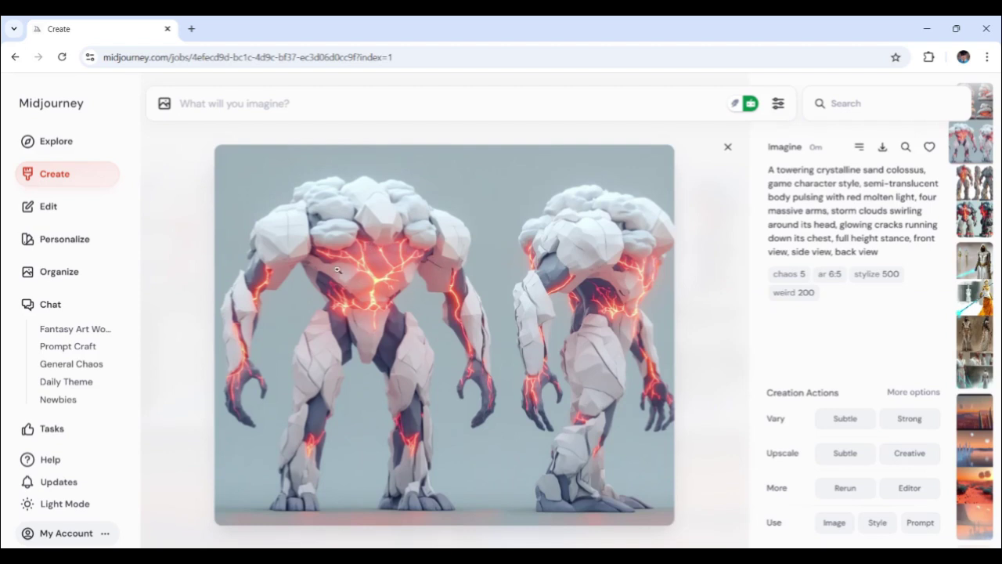
pyautogui.click(727, 148)
pyautogui.moveTo(494, 225)
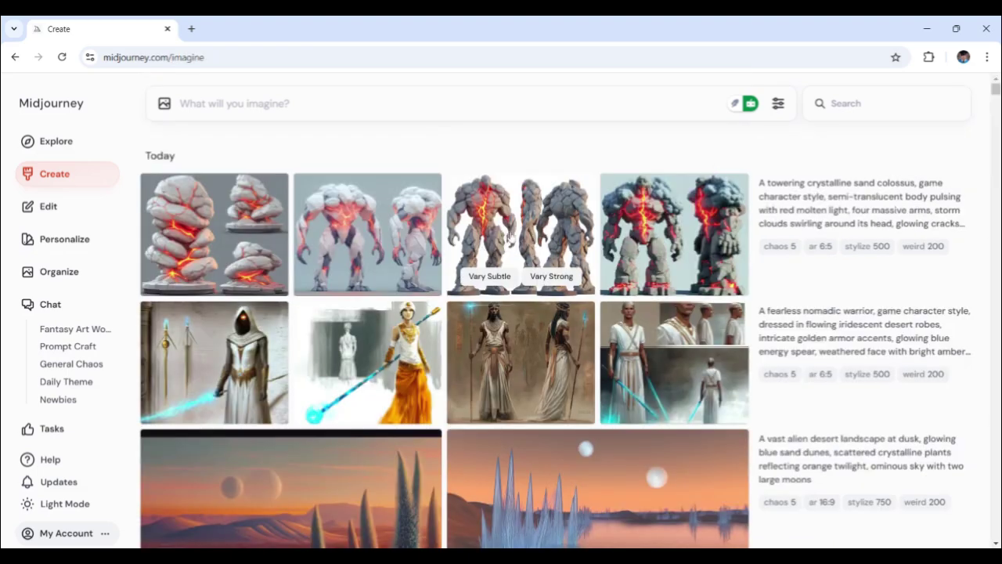
pyautogui.click(524, 231)
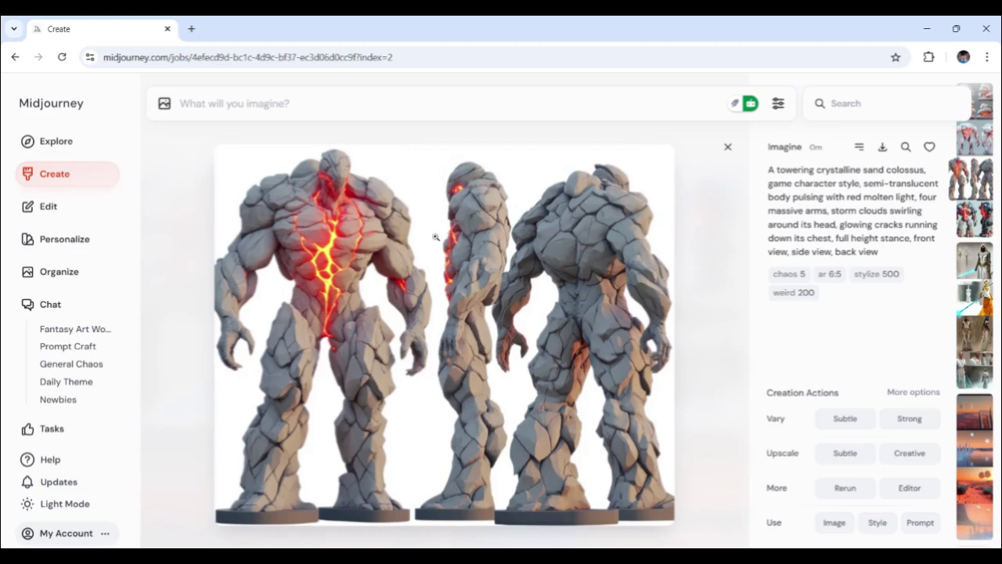
pyautogui.click(727, 147)
pyautogui.click(618, 216)
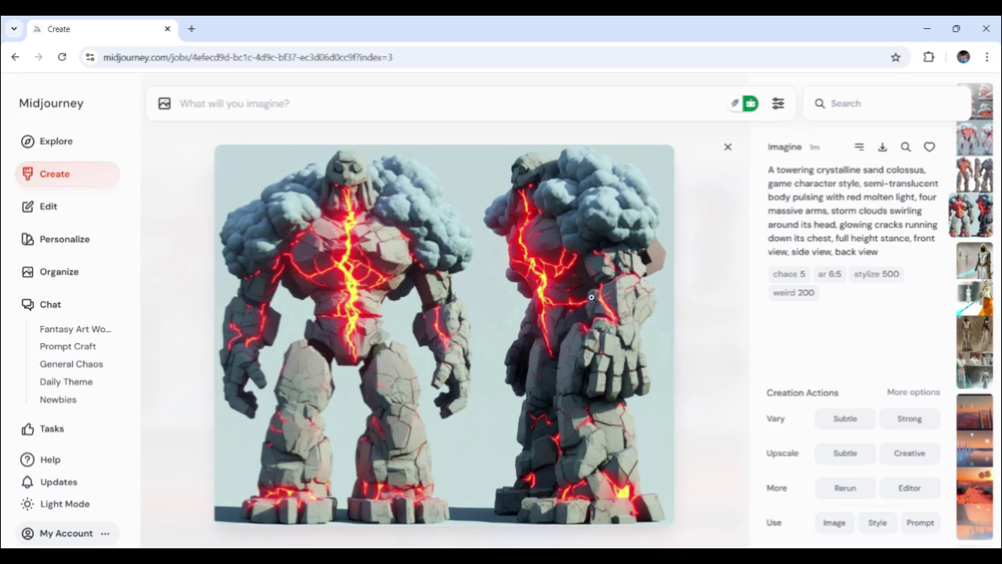
pyautogui.click(727, 146)
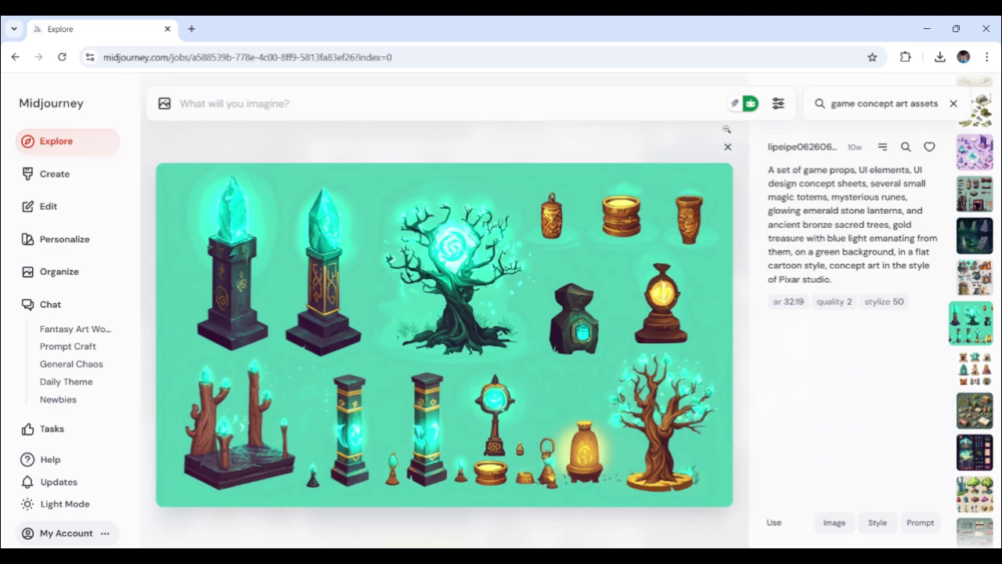
# Enter a prompt for a spreadsheet of 2D game assets: ancient battle-worn energy spears in glowing blue crystal and gold, with prophecy carvings and firelight orbs
pyautogui.click(727, 147)
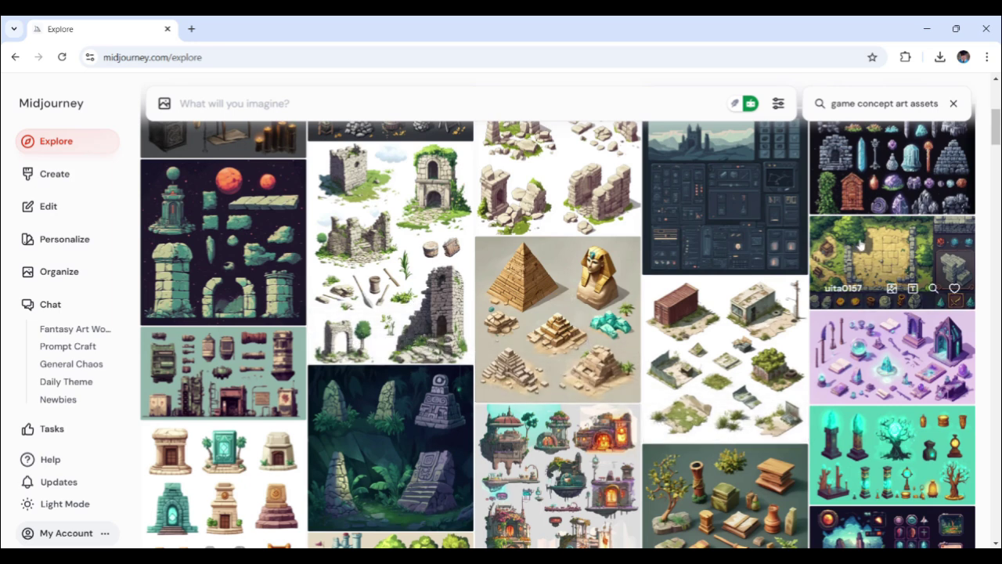
pyautogui.scroll(5, 995, 126)
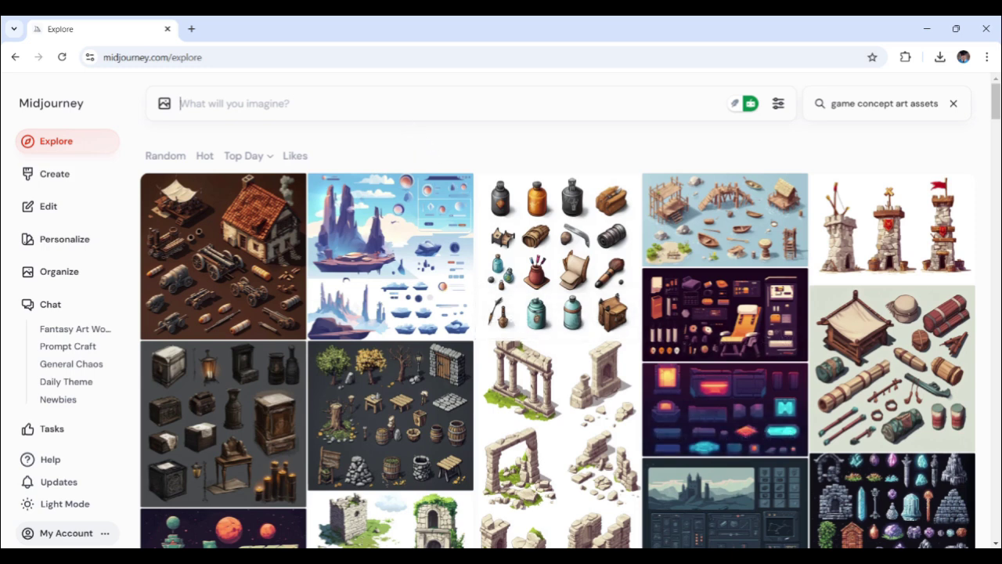
pyautogui.write("spreadsheet, 2D game assets, ancient energy spear designs, made of glowing blue crystal and gold, intricate carvings depicting lost prophecies, small orbs of firelight floating around the blade's hilt, radiant but battle-worn")
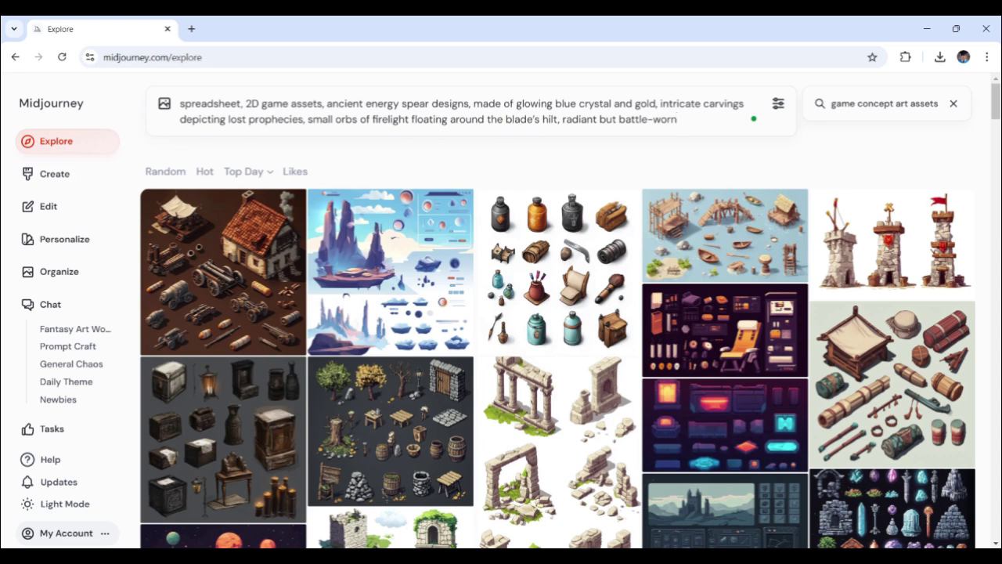
pyautogui.moveTo(180, 104); pyautogui.dragTo(324, 103)
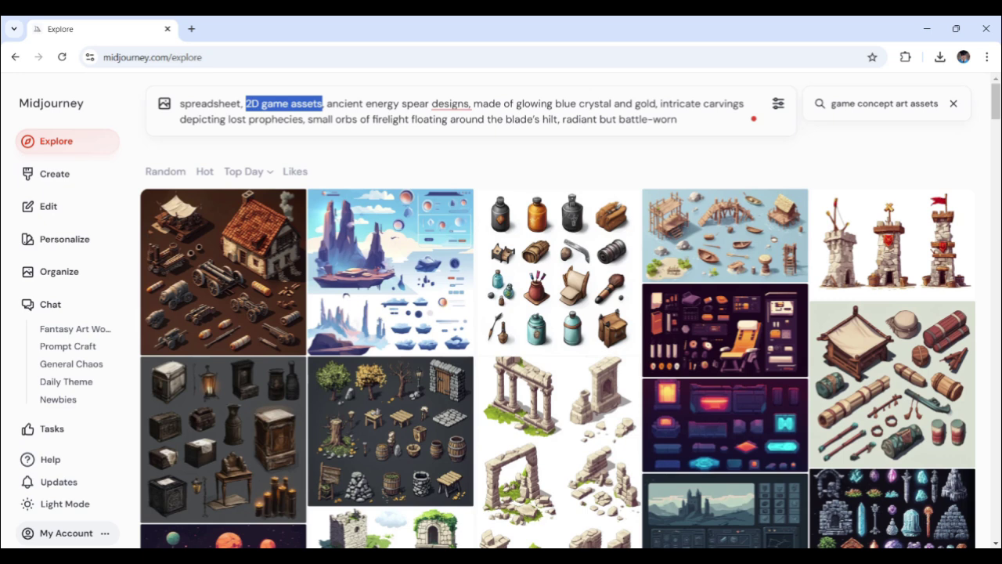
pyautogui.click(464, 119)
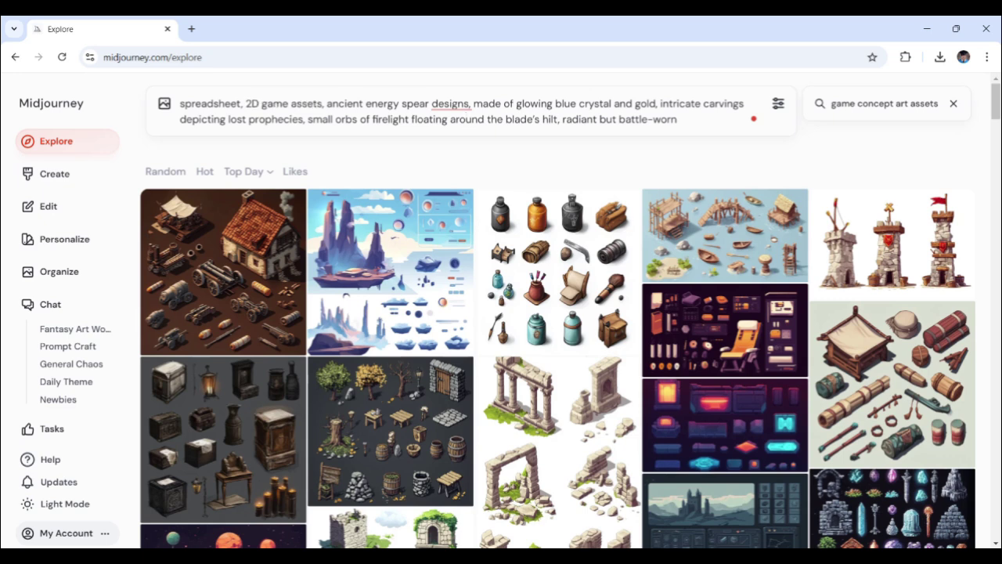
pyautogui.click(681, 126)
# Set a square 1:1 image size, stylization 750, weirdness 400 and variety 20, and submit the energy spear prompt
pyautogui.click(778, 103)
pyautogui.moveTo(611, 221); pyautogui.dragTo(729, 207)
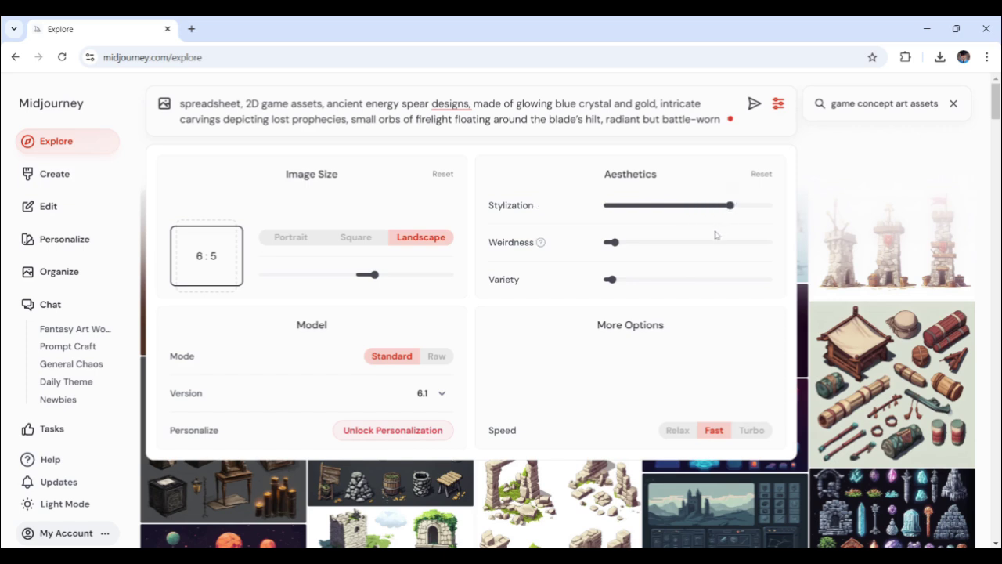
pyautogui.moveTo(610, 280); pyautogui.dragTo(638, 280)
pyautogui.moveTo(611, 242); pyautogui.dragTo(626, 243)
pyautogui.moveTo(365, 274); pyautogui.dragTo(357, 274)
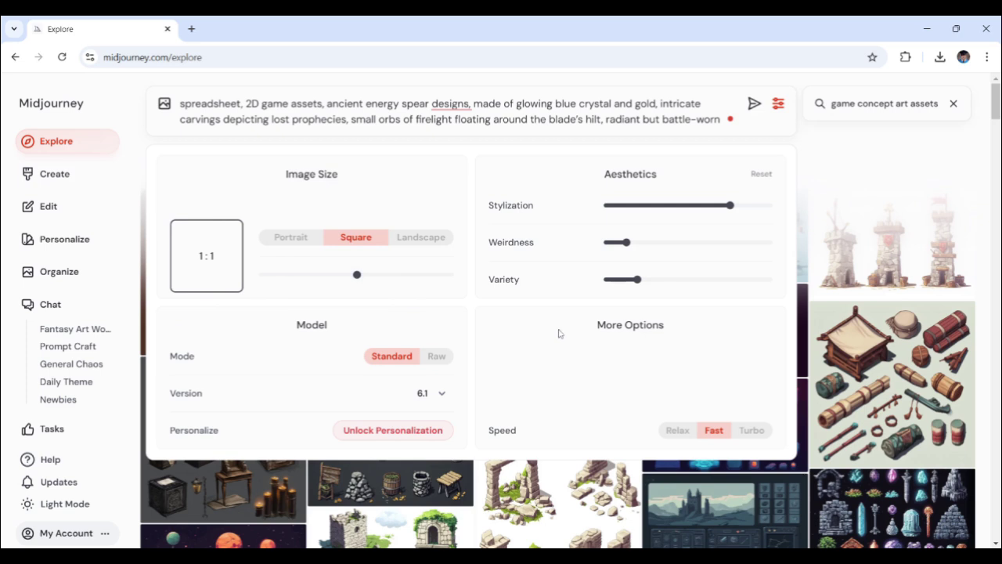
pyautogui.click(709, 119)
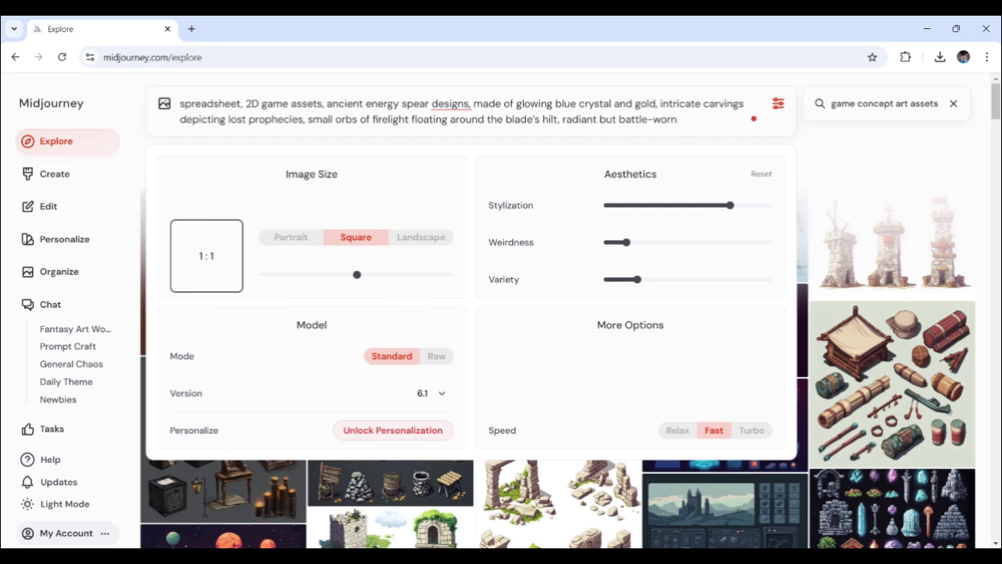
pyautogui.press('Return')
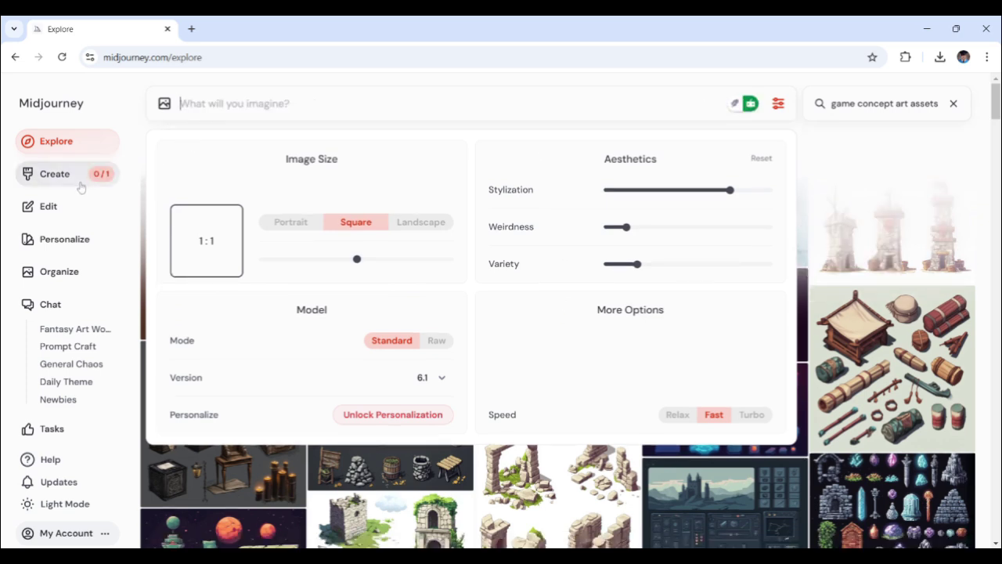
# Open the created images and examine each of the four energy spear results at full size, returning to the three-blade image
pyautogui.click(79, 185)
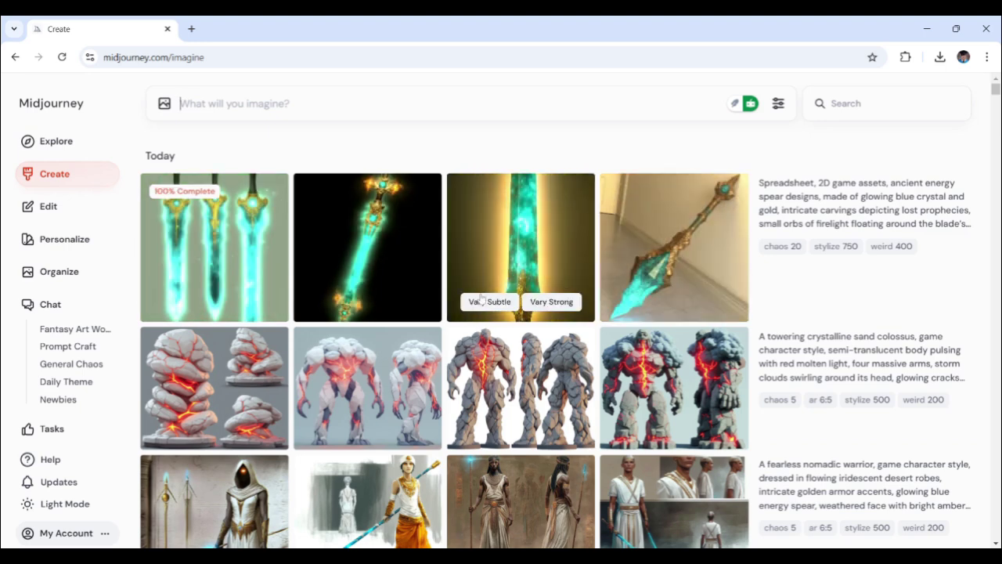
pyautogui.moveTo(341, 267)
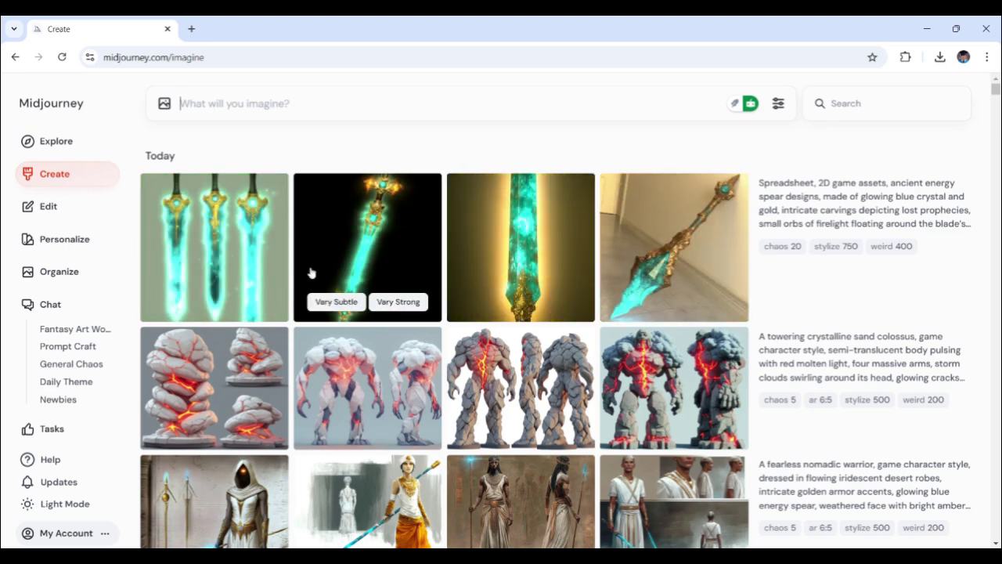
pyautogui.click(256, 239)
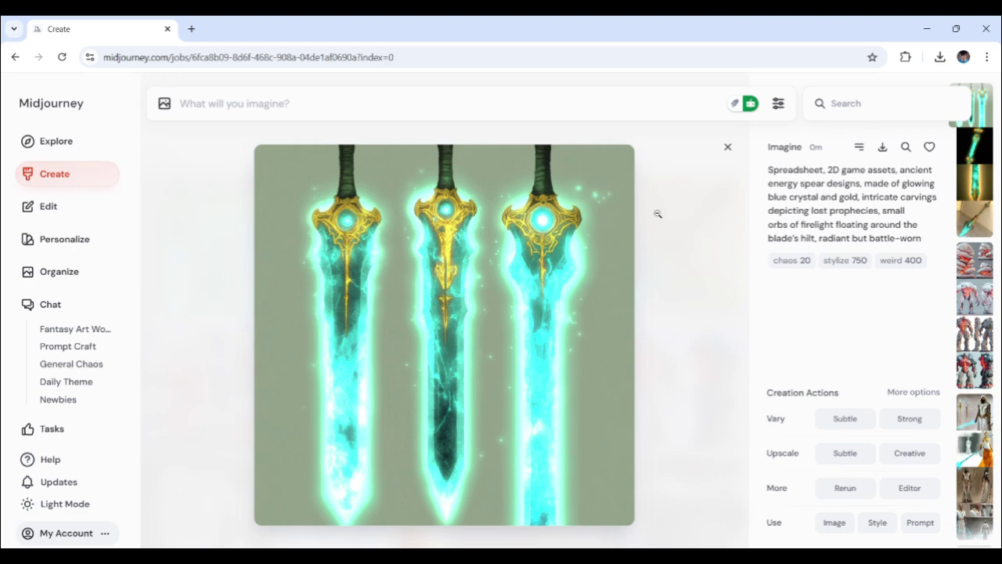
pyautogui.click(727, 146)
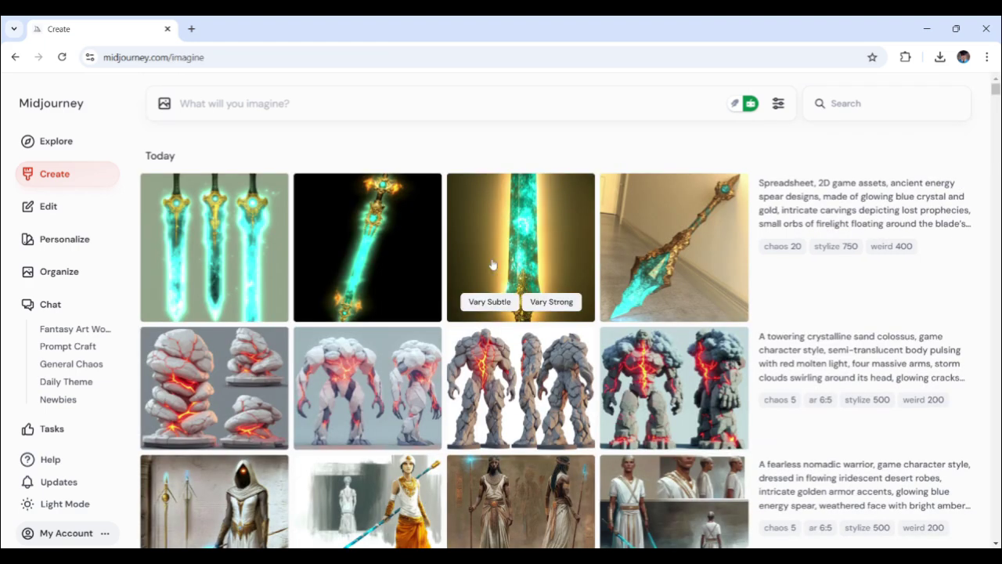
pyautogui.click(407, 250)
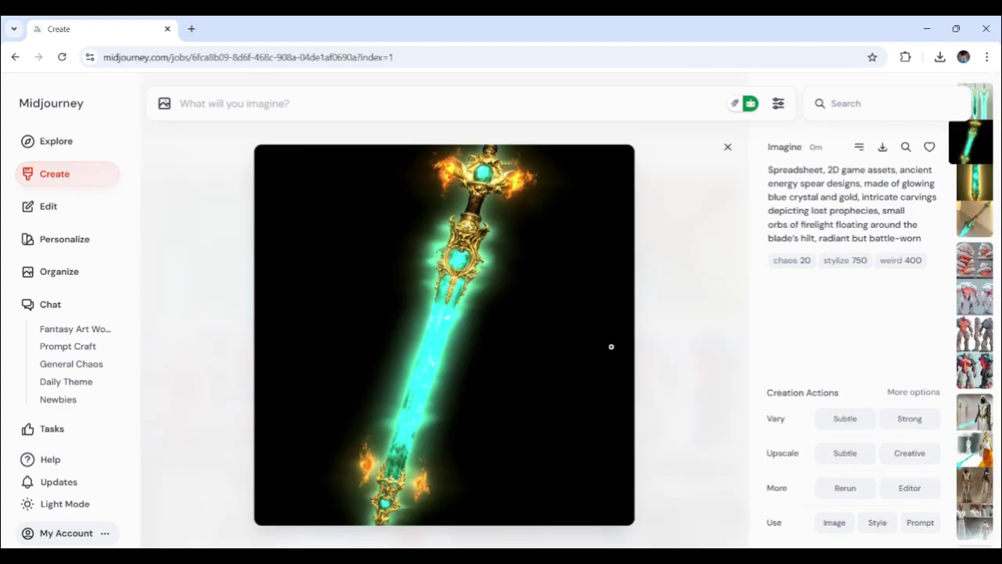
pyautogui.click(727, 147)
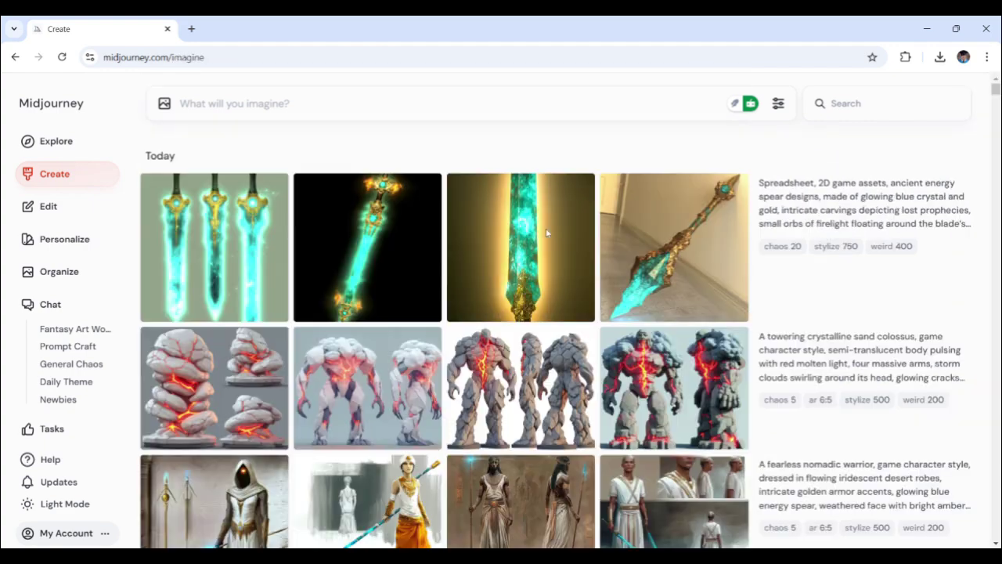
pyautogui.click(511, 239)
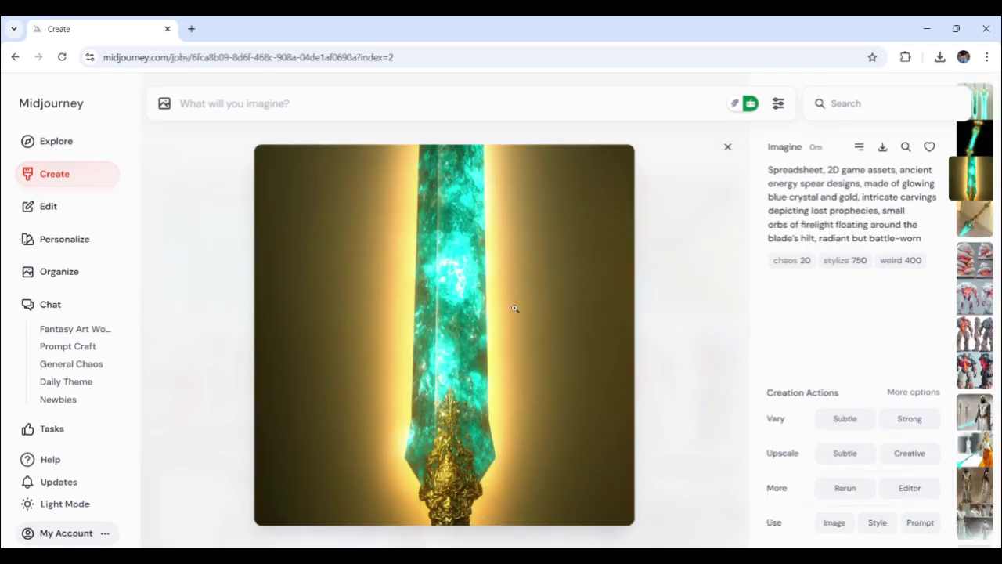
pyautogui.click(727, 146)
pyautogui.click(672, 247)
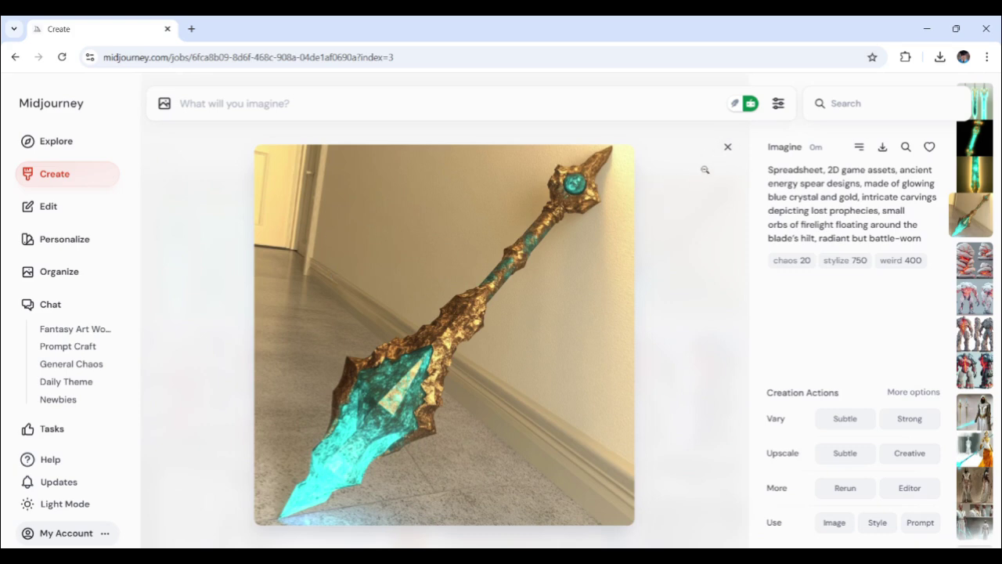
pyautogui.click(727, 146)
pyautogui.click(270, 235)
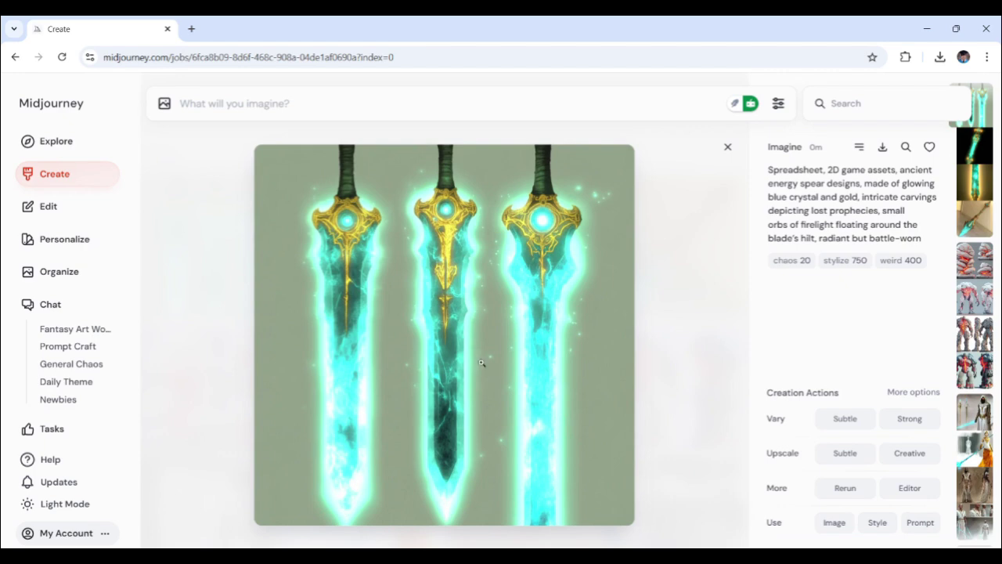
pyautogui.click(727, 147)
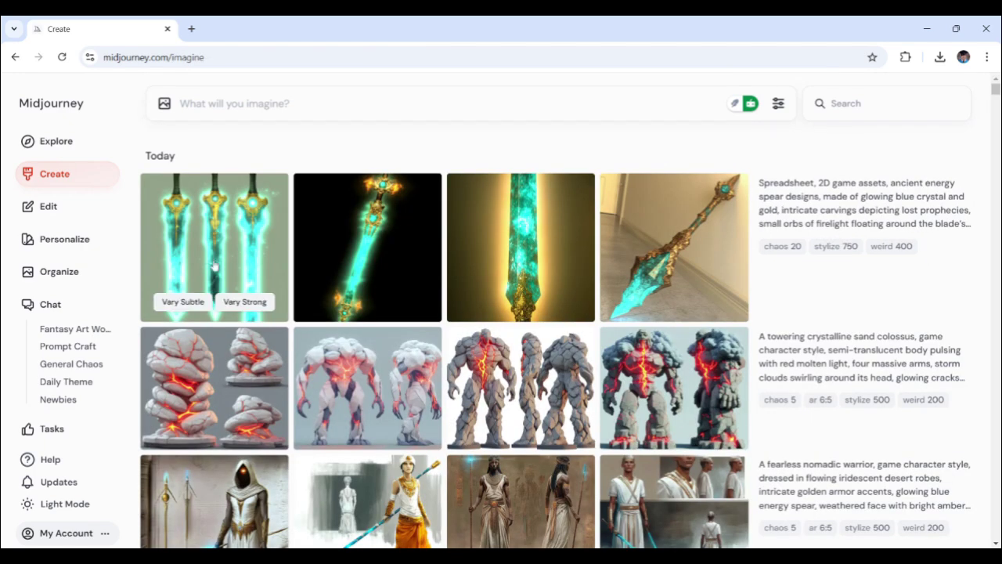
# Generate strong and subtle variations of the energy spear image with three glowing blades on a green background
pyautogui.click(249, 306)
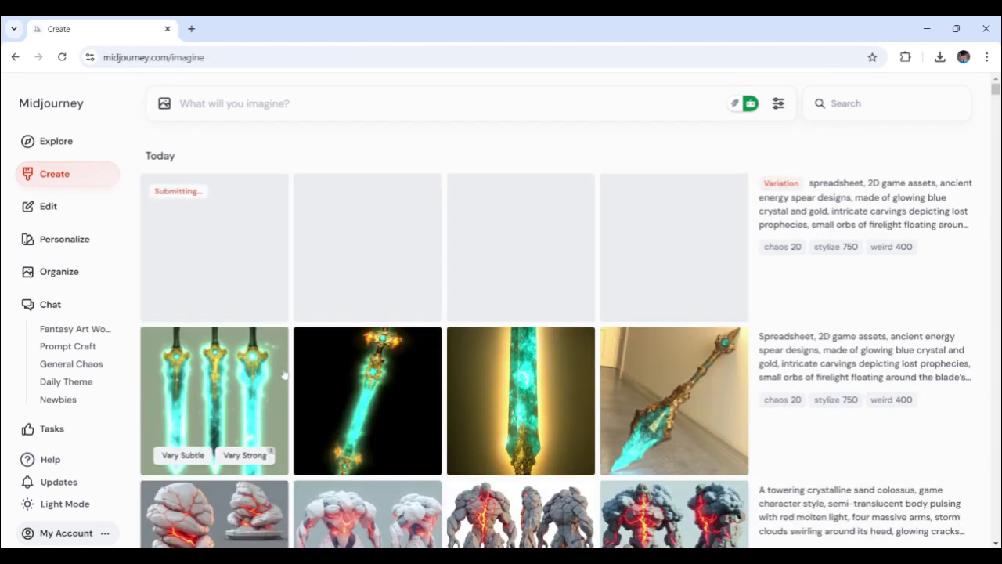
pyautogui.click(177, 462)
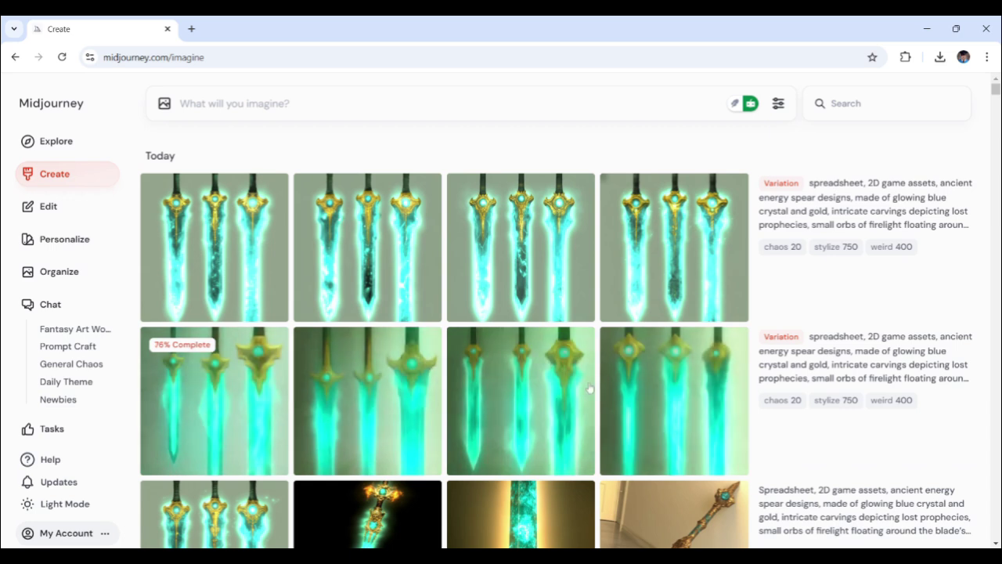
pyautogui.moveTo(537, 398)
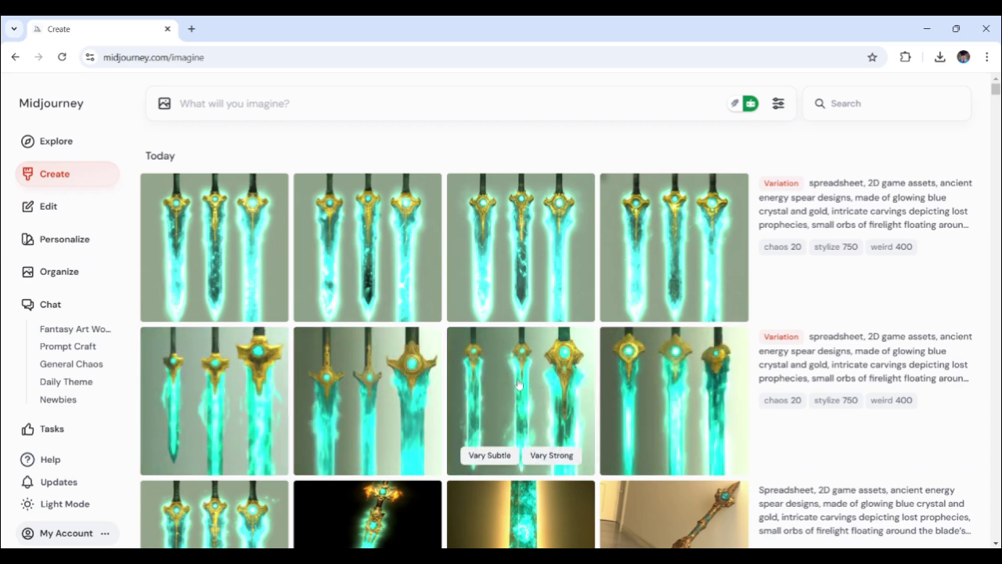
pyautogui.moveTo(437, 383)
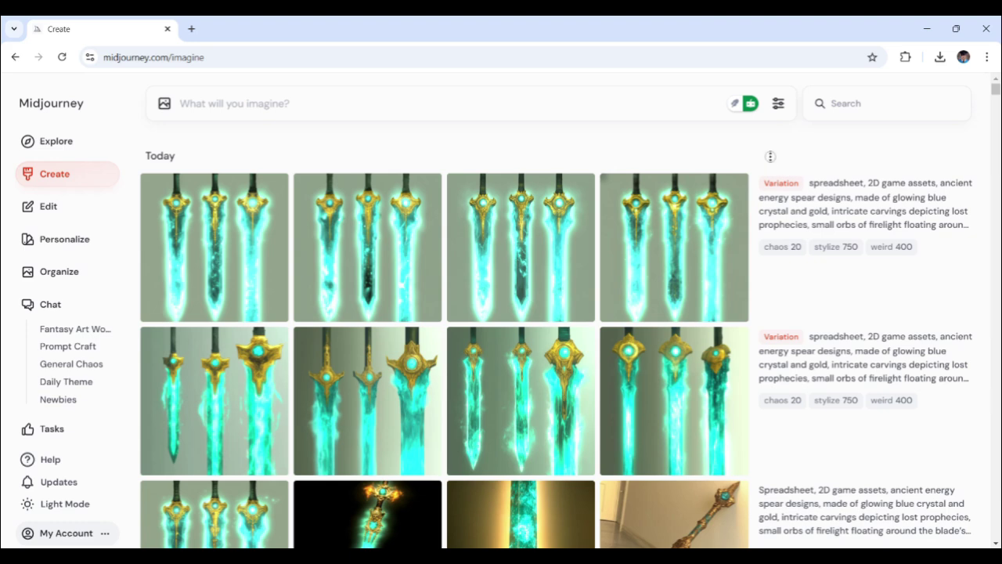
# Review the generated concept art in the creation feed, from the spear variations down to the colossus, nomadic warrior and alien desert images
pyautogui.scroll(-2, 770, 156)
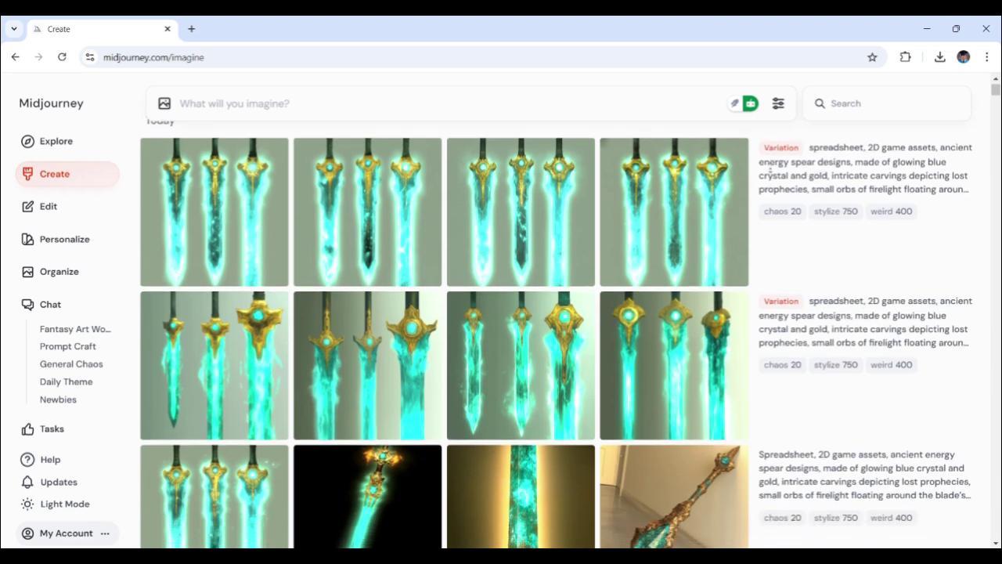
pyautogui.scroll(-2, 770, 167)
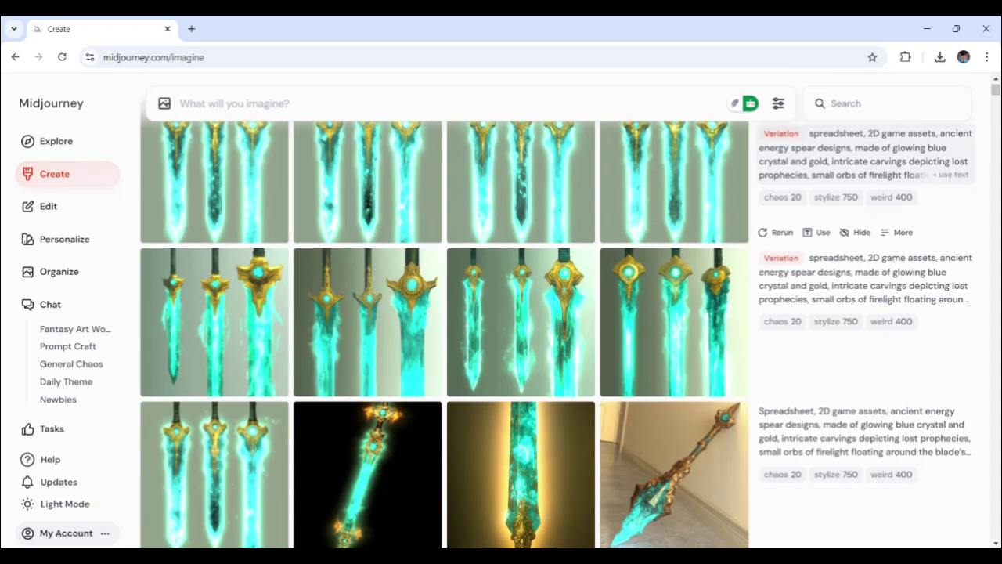
pyautogui.scroll(-3, 770, 167)
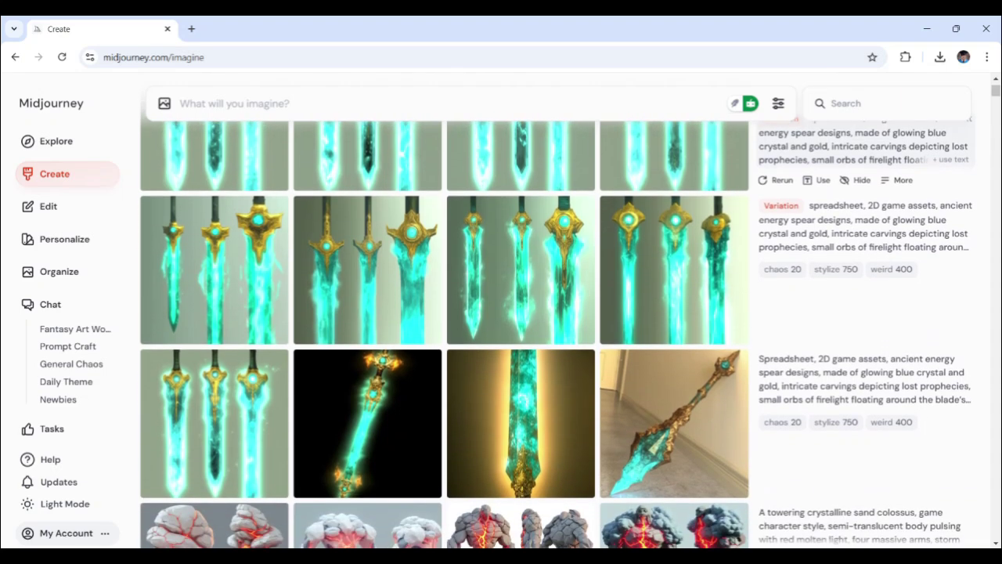
pyautogui.scroll(-4, 770, 168)
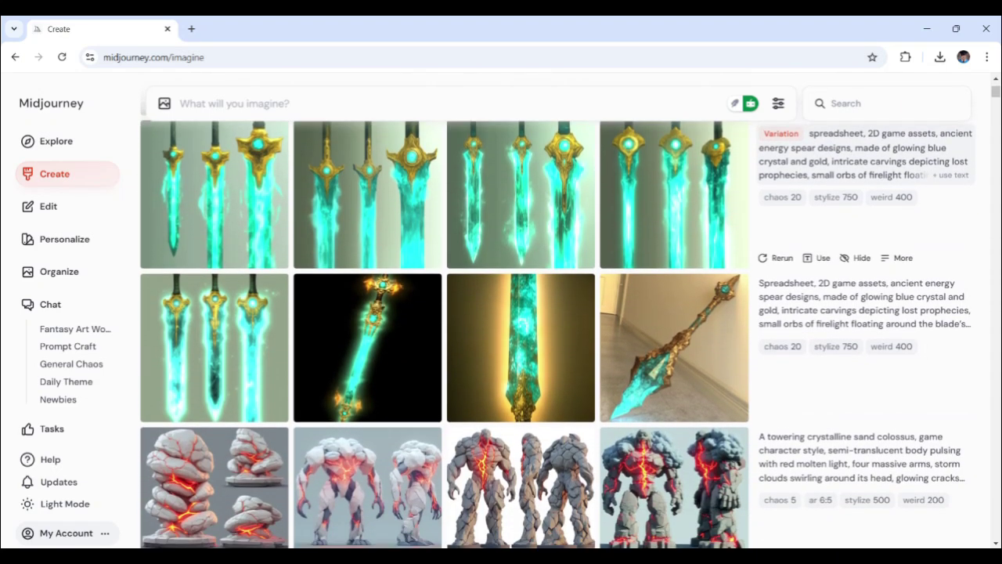
pyautogui.scroll(-2, 952, 266)
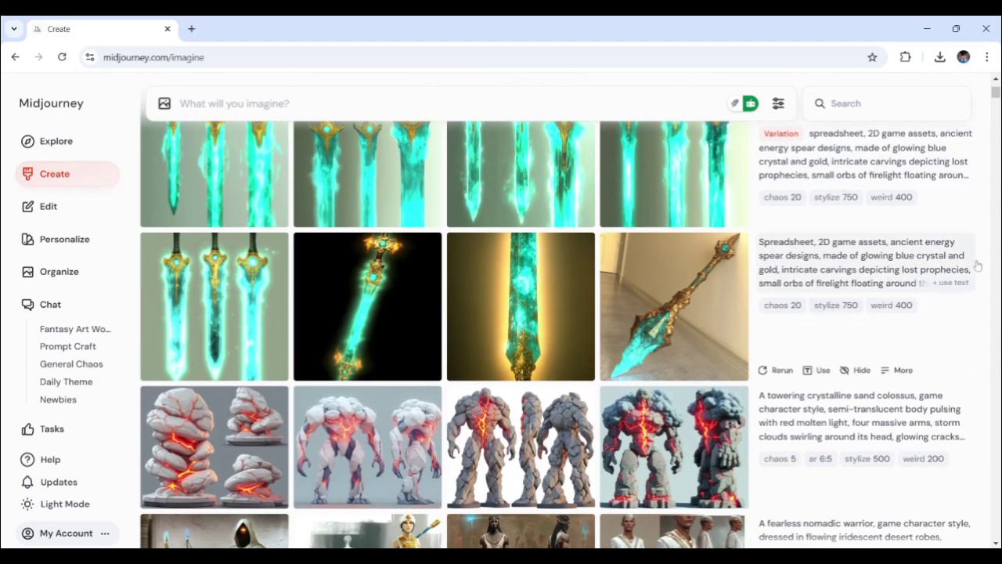
pyautogui.middleClick(985, 316)
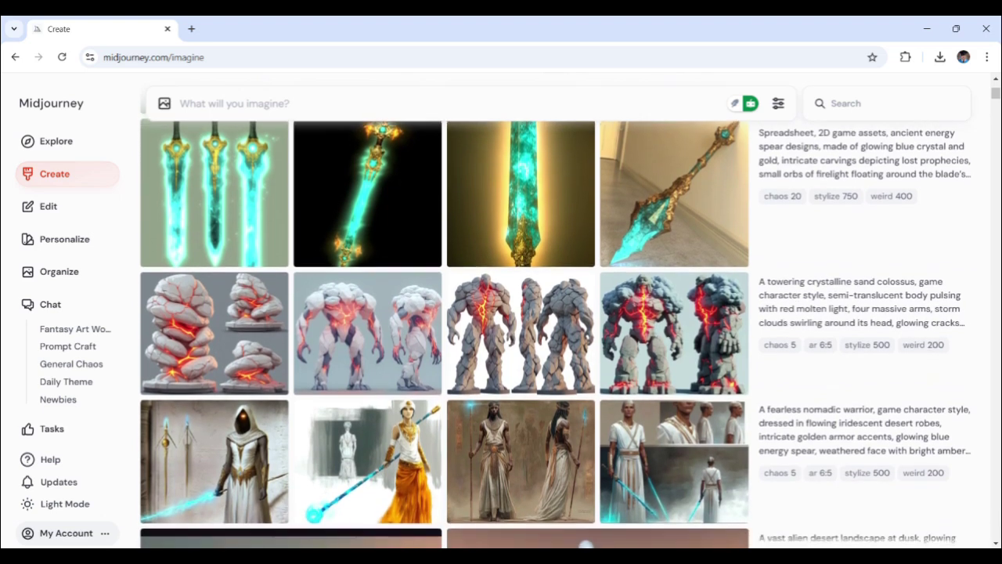
pyautogui.middleClick(972, 330)
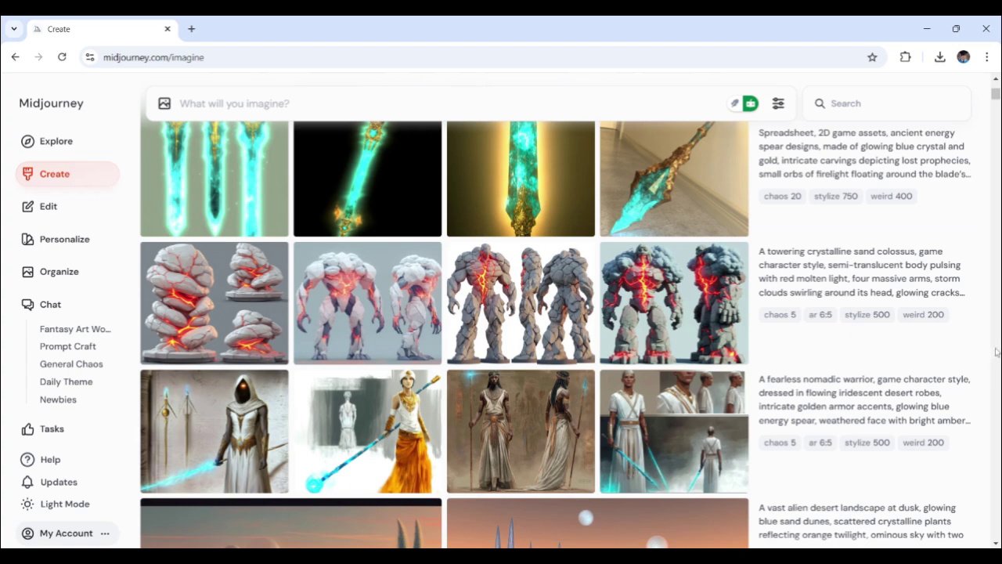
pyautogui.scroll(-2, 995, 351)
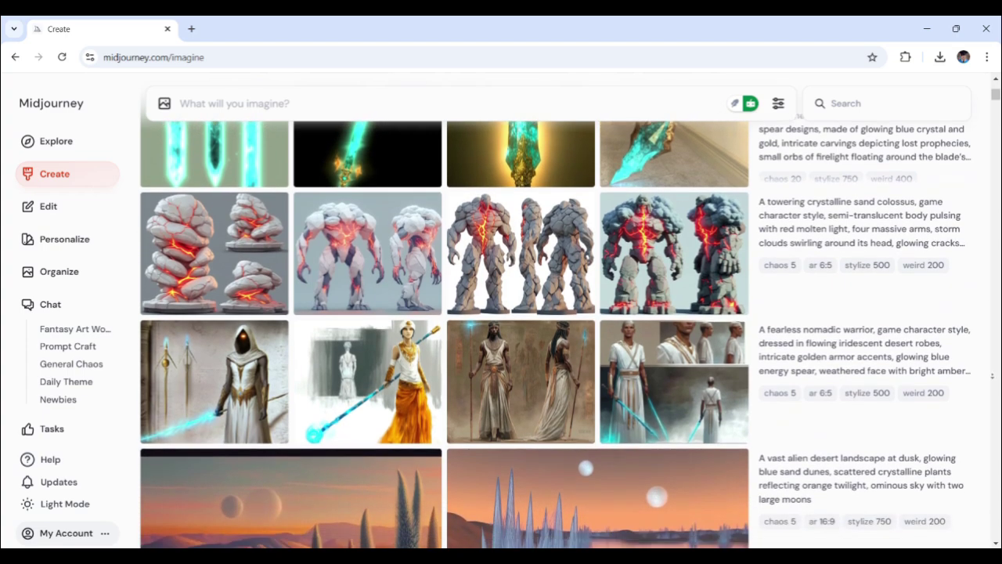
pyautogui.scroll(-3, 992, 376)
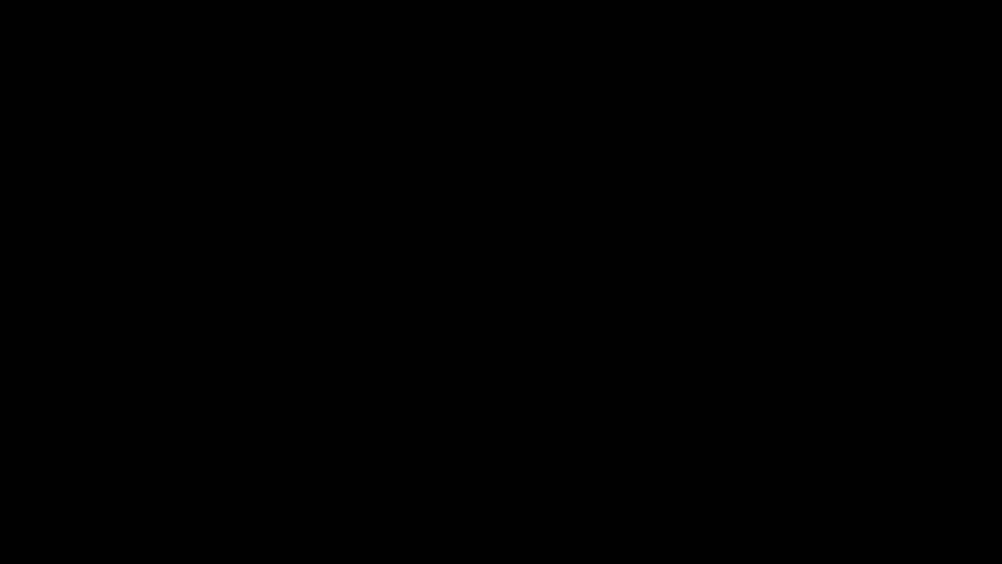